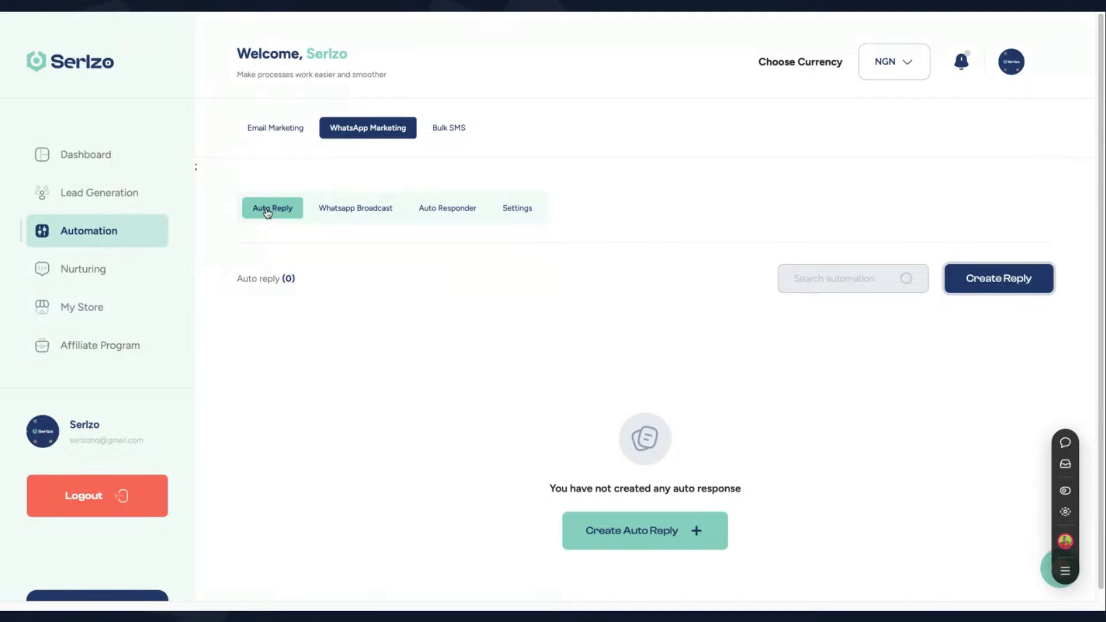
click(994, 281)
scroll(946, 343, down, 2)
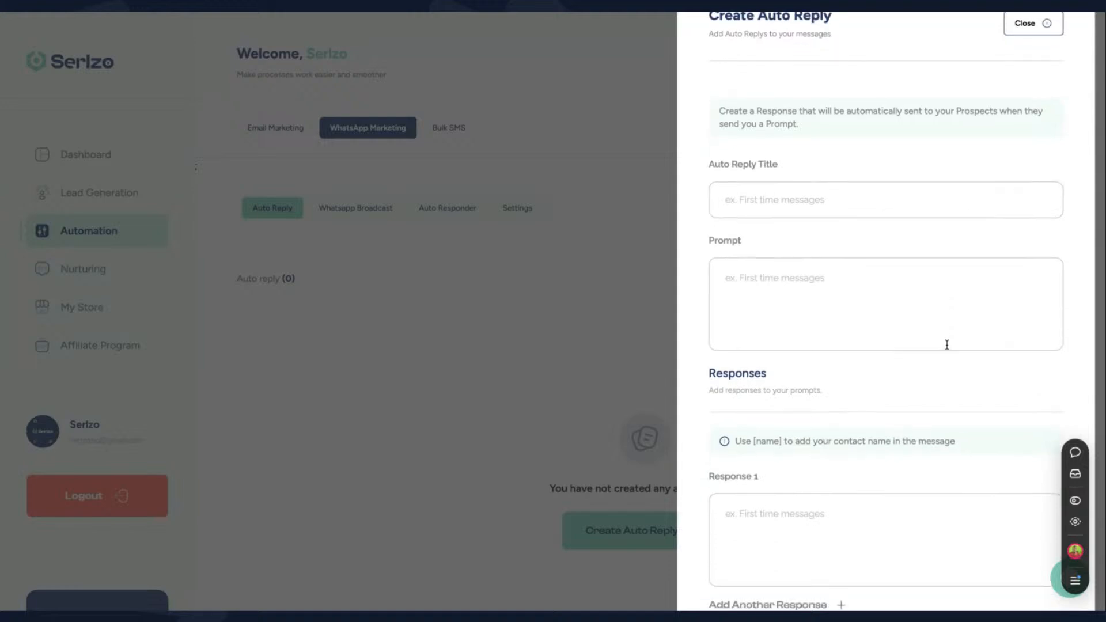
click(845, 175)
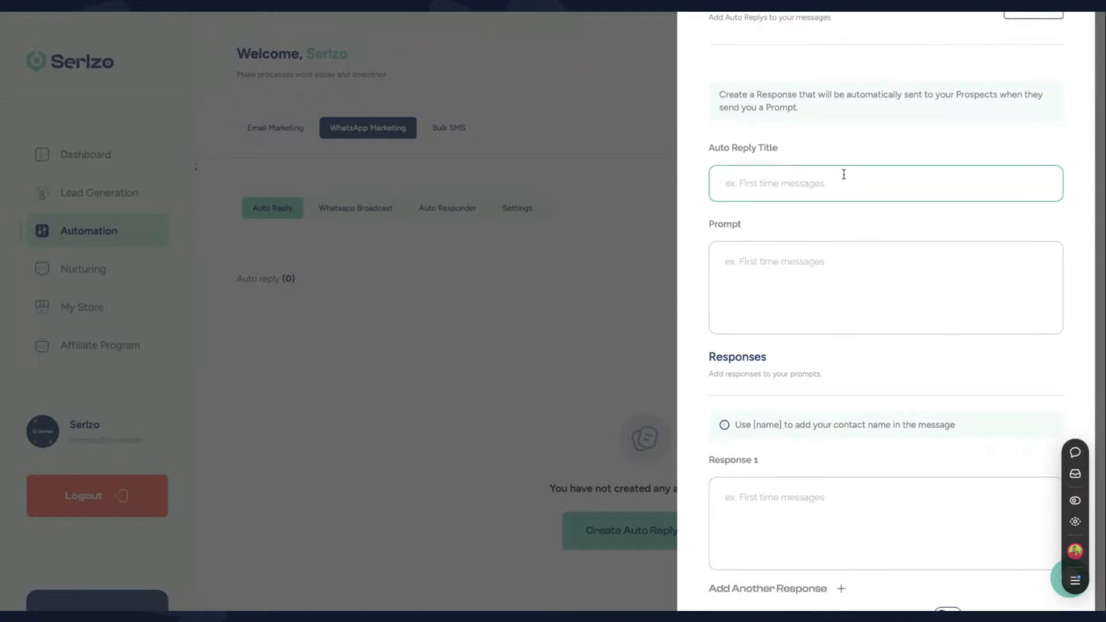
text(Real Estate sample)
click(823, 270)
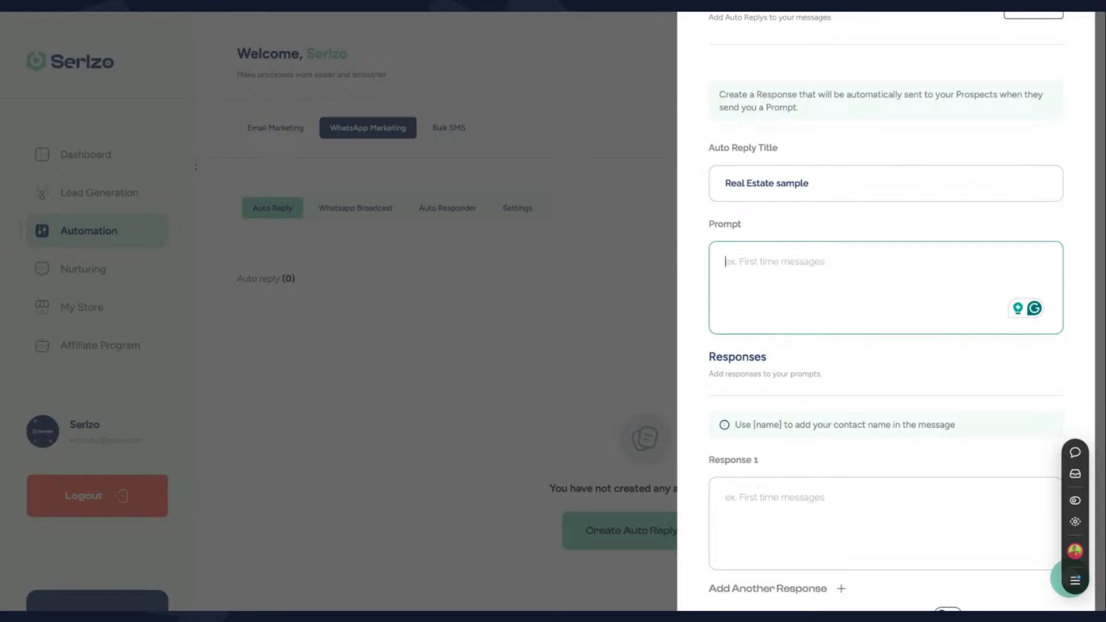
text(Ee)
key(BackSpace)
text(v)
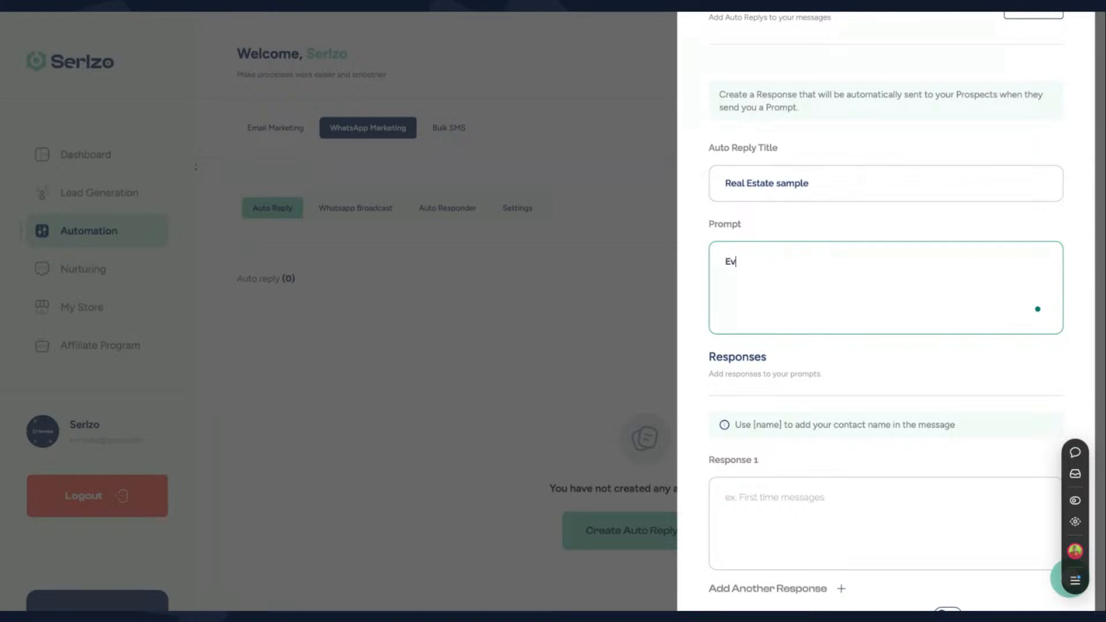
text(olve City)
scroll(857, 190, up, 2)
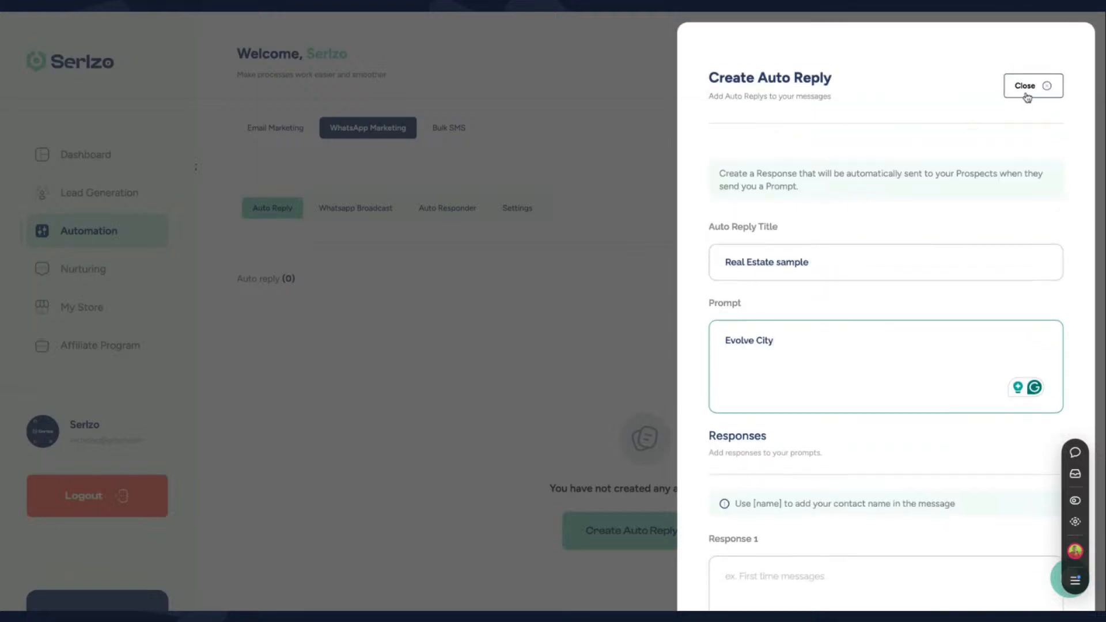
click(1031, 89)
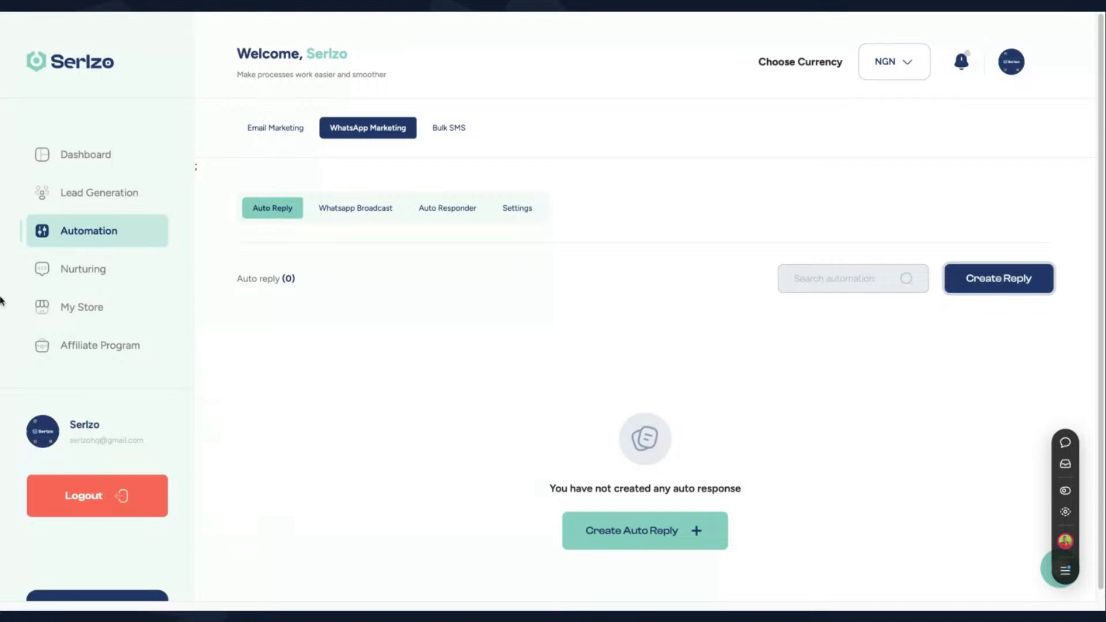
Go to My Store's Link in Bio page and review the Serlzo LLC profile, social links and three links
click(67, 310)
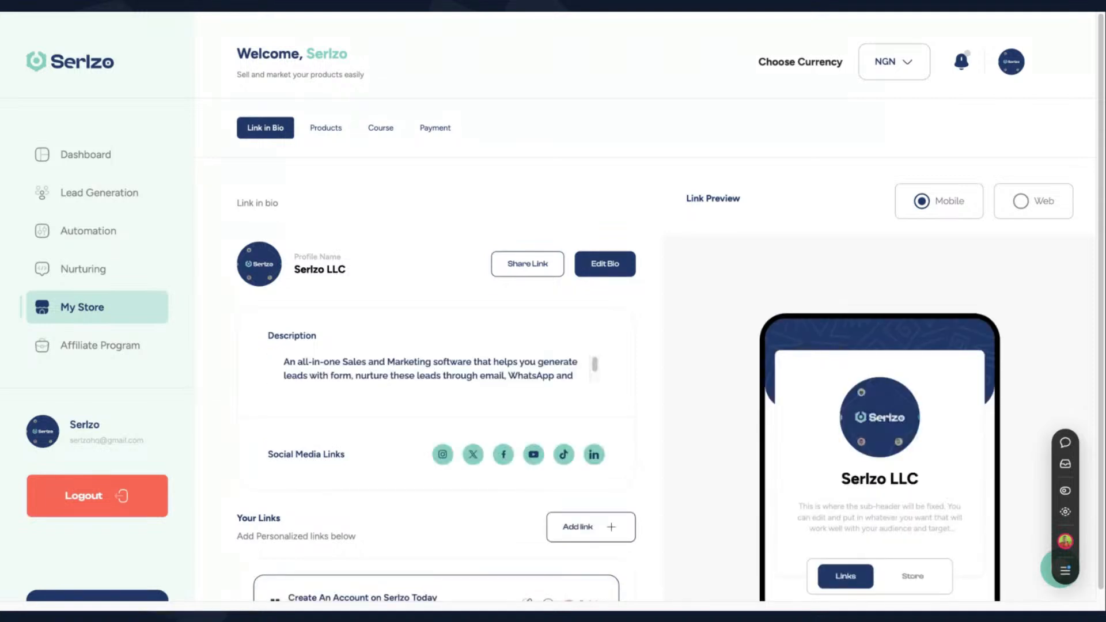
scroll(359, 305, down, 4)
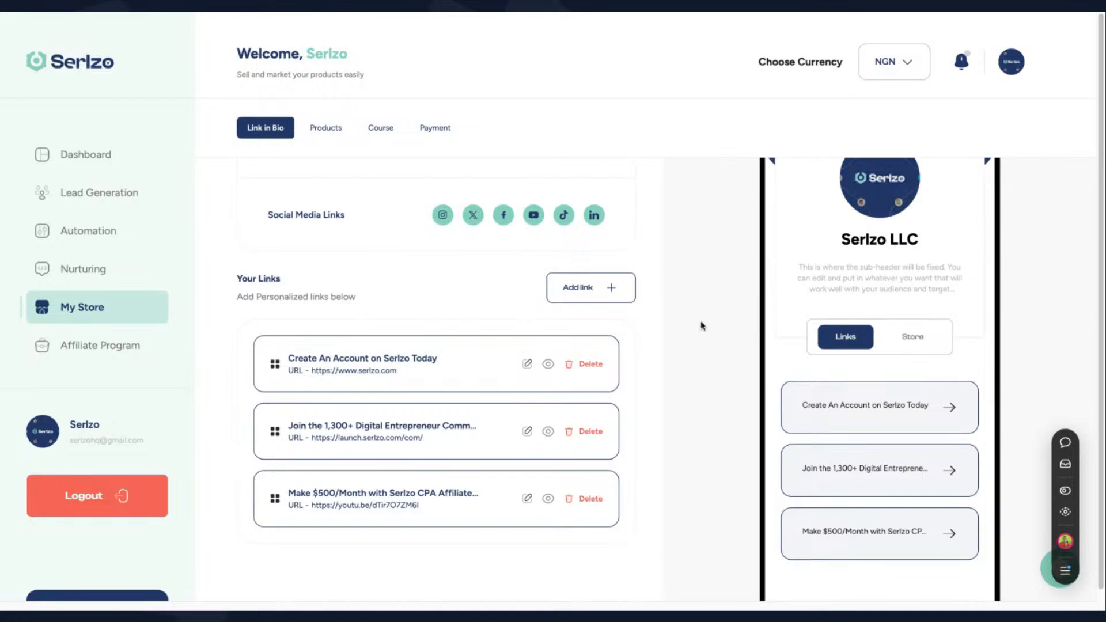
scroll(864, 212, up, 2)
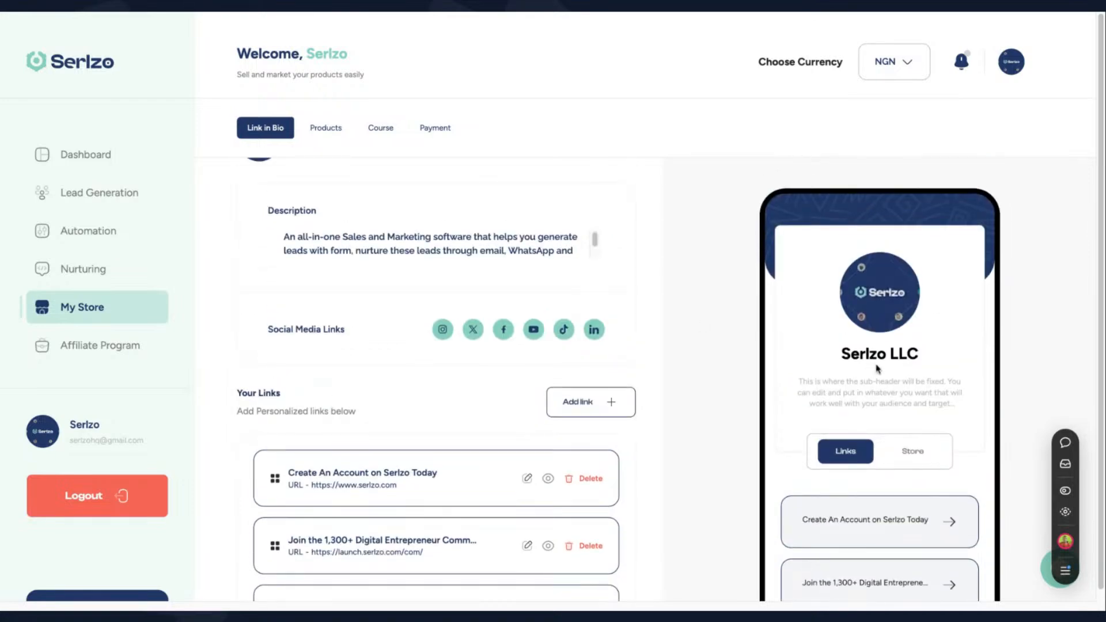
scroll(878, 369, down, 2)
scroll(588, 286, up, 4)
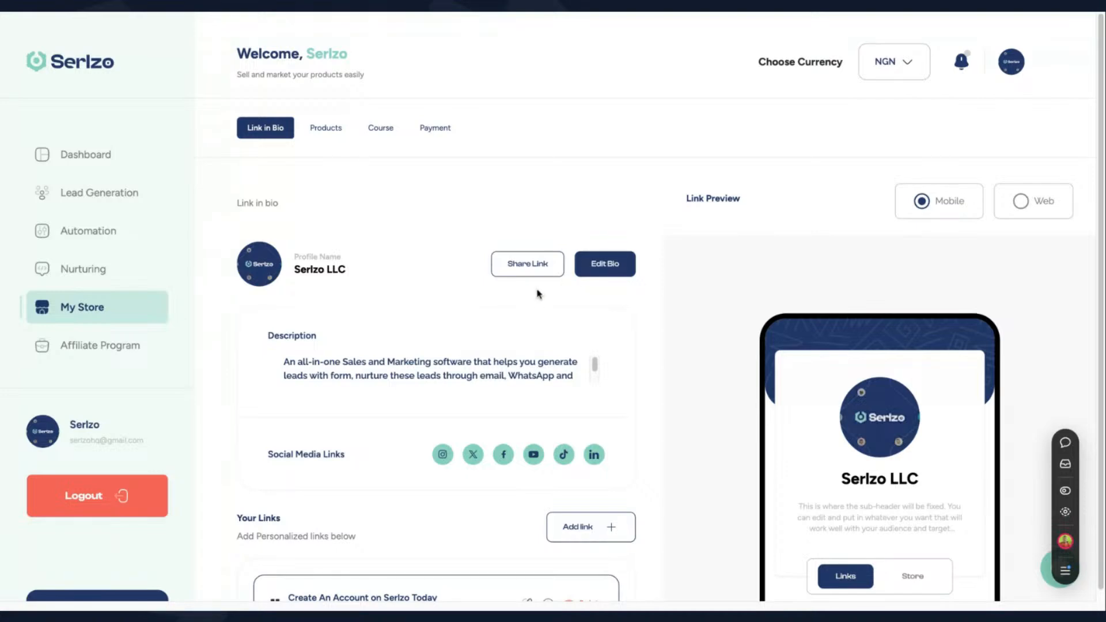
scroll(565, 333, down, 2)
scroll(565, 334, down, 3)
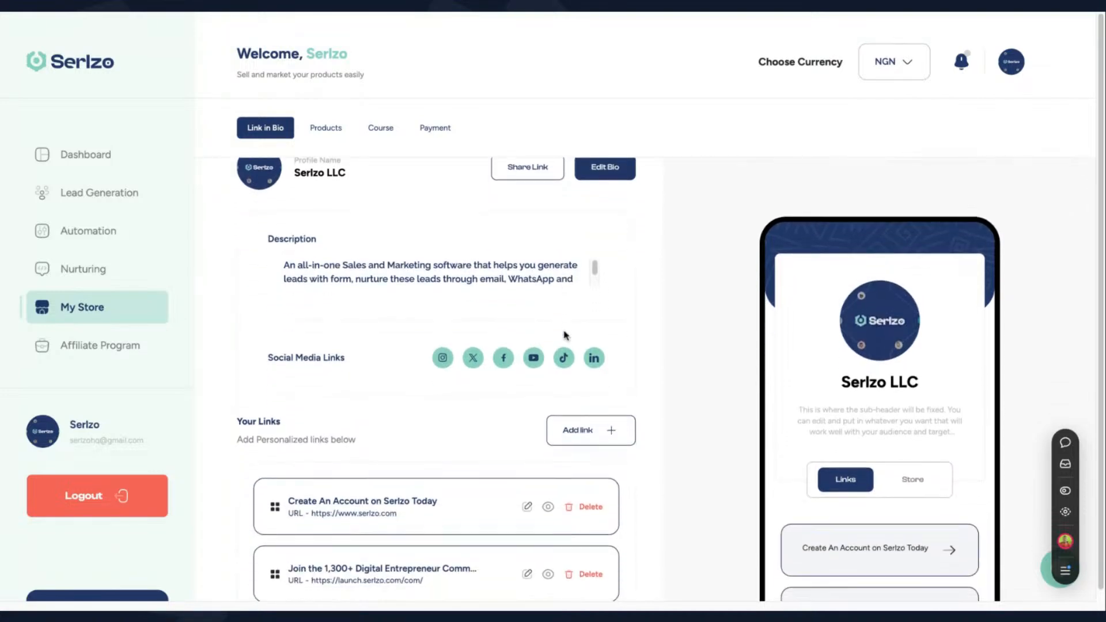
scroll(891, 336, up, 5)
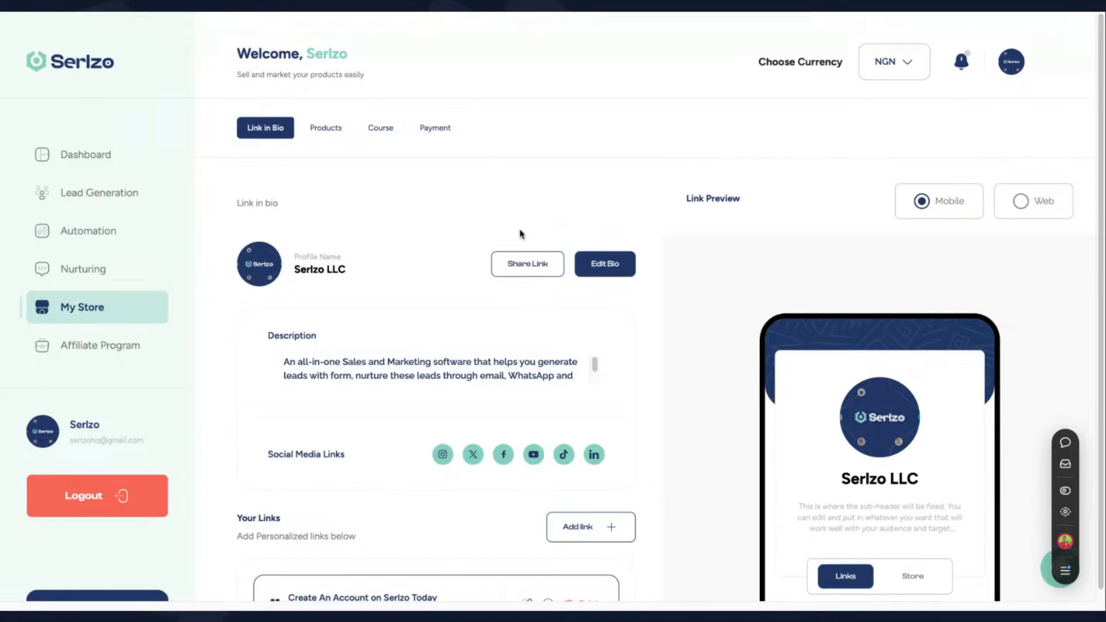
click(615, 271)
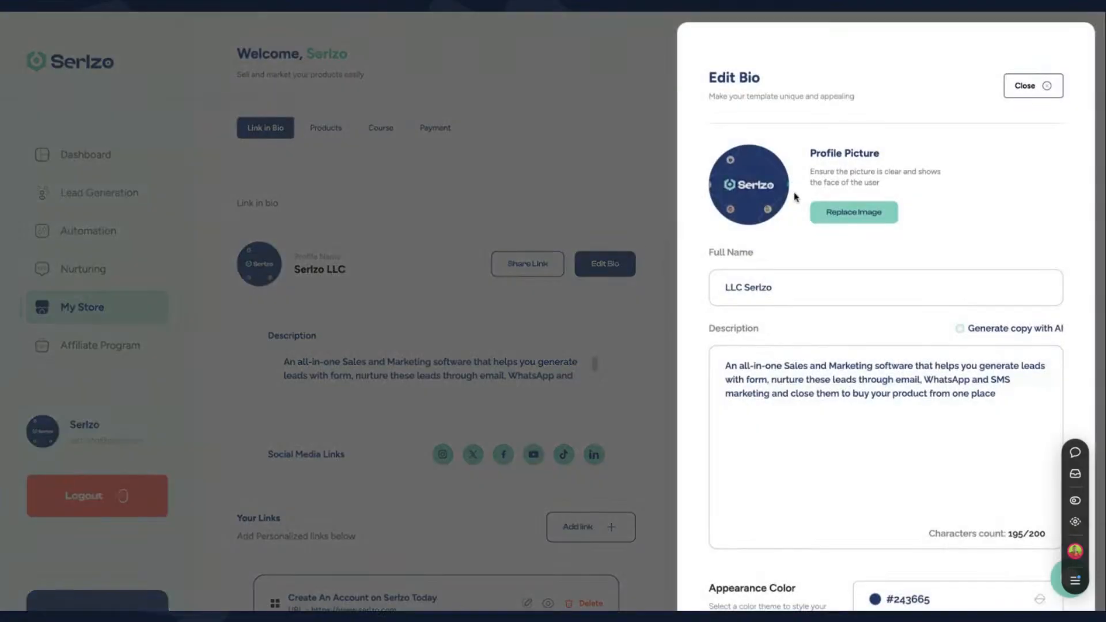
double_click(793, 291)
key(ctrl+a)
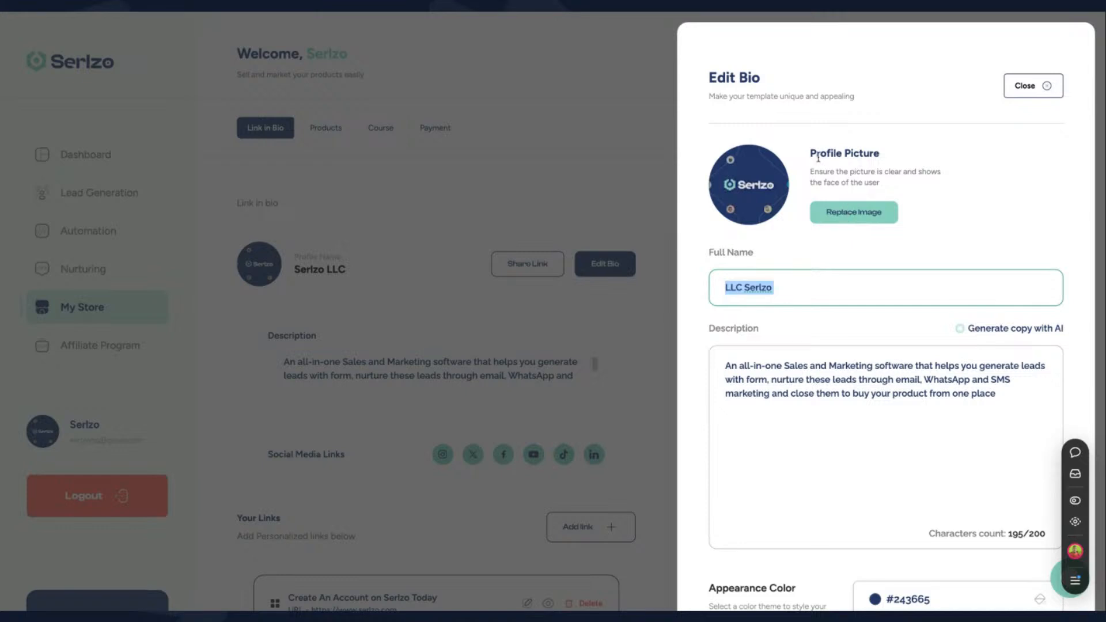
scroll(873, 349, down, 3)
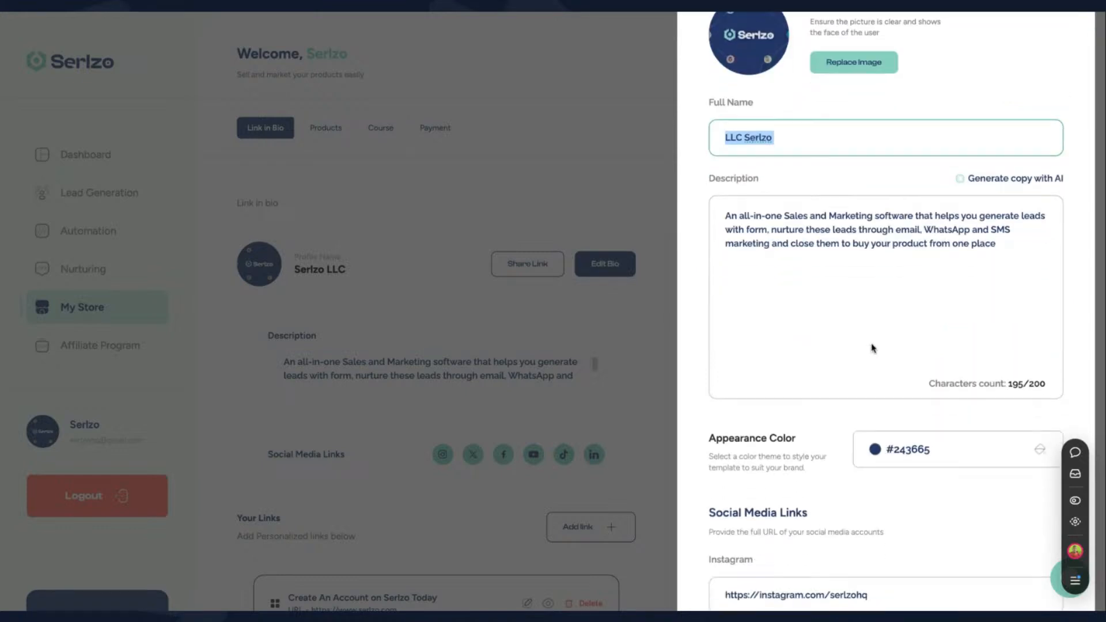
click(835, 249)
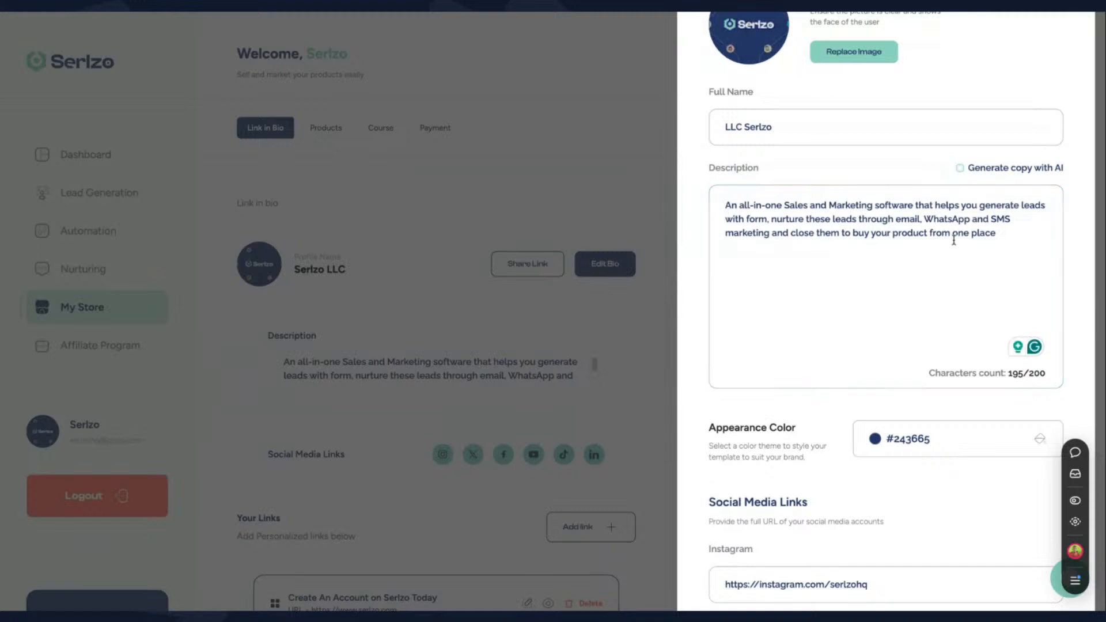
drag(845, 224, 767, 207)
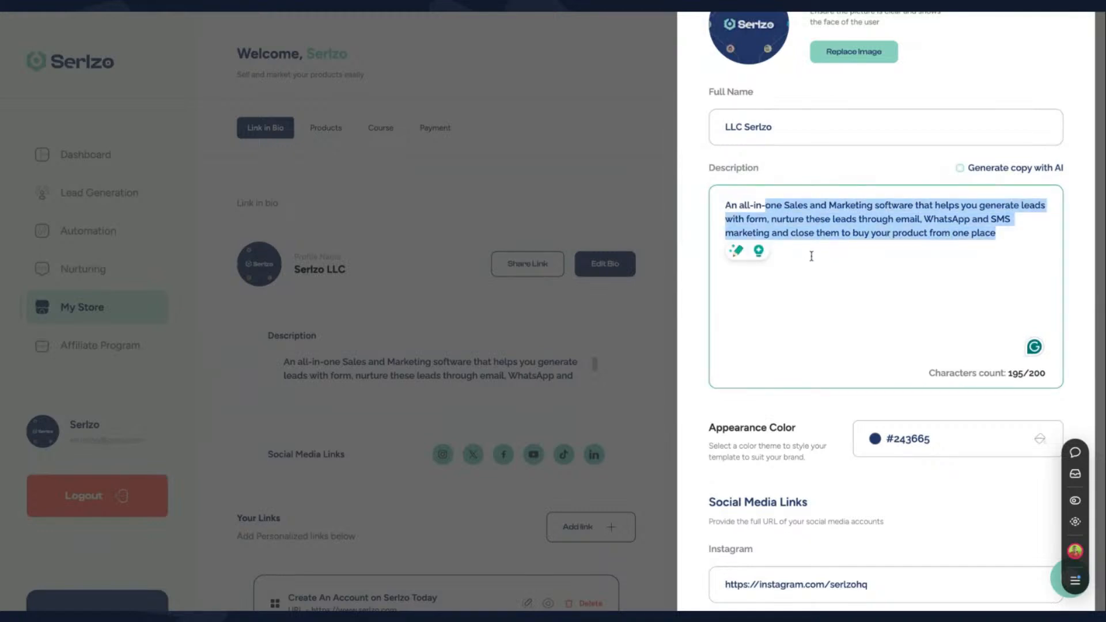
click(828, 278)
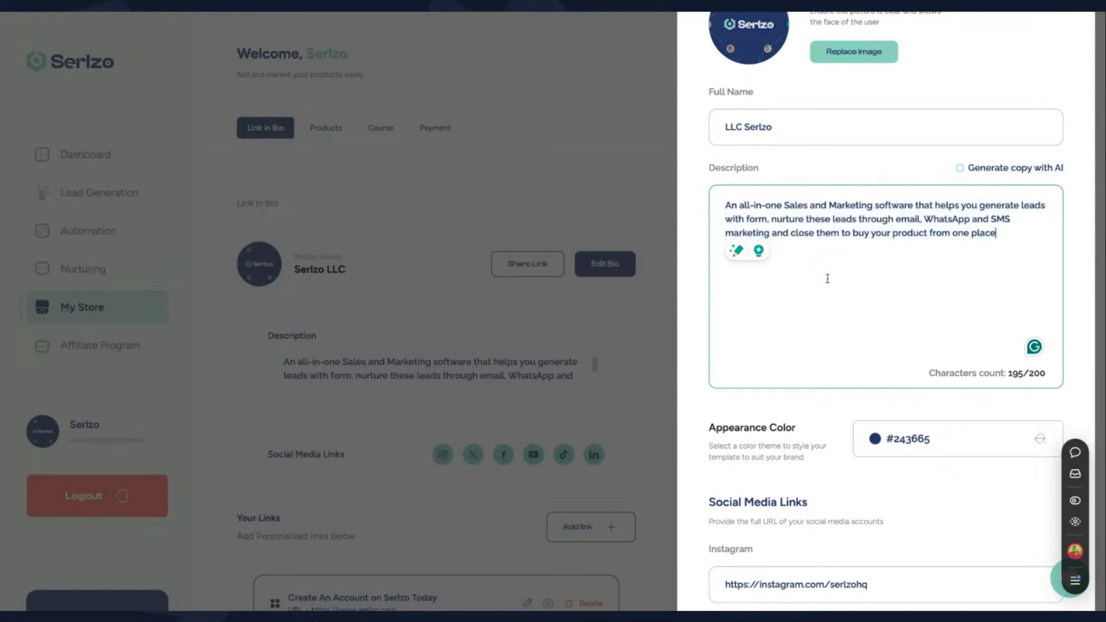
scroll(828, 279, down, 3)
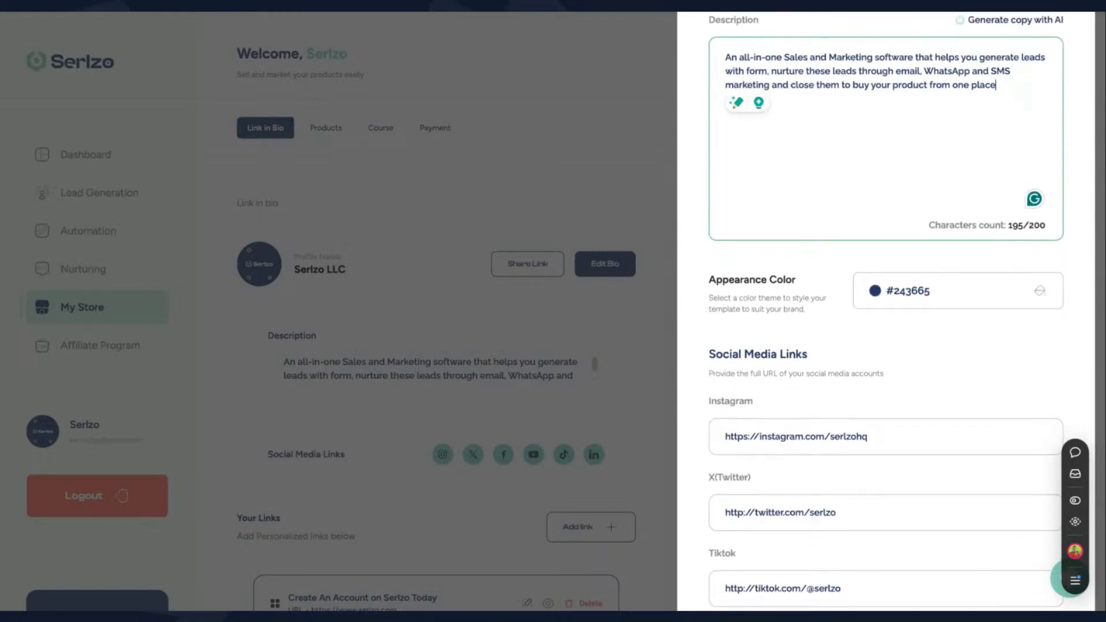
scroll(886, 311, down, 2)
scroll(822, 388, down, 4)
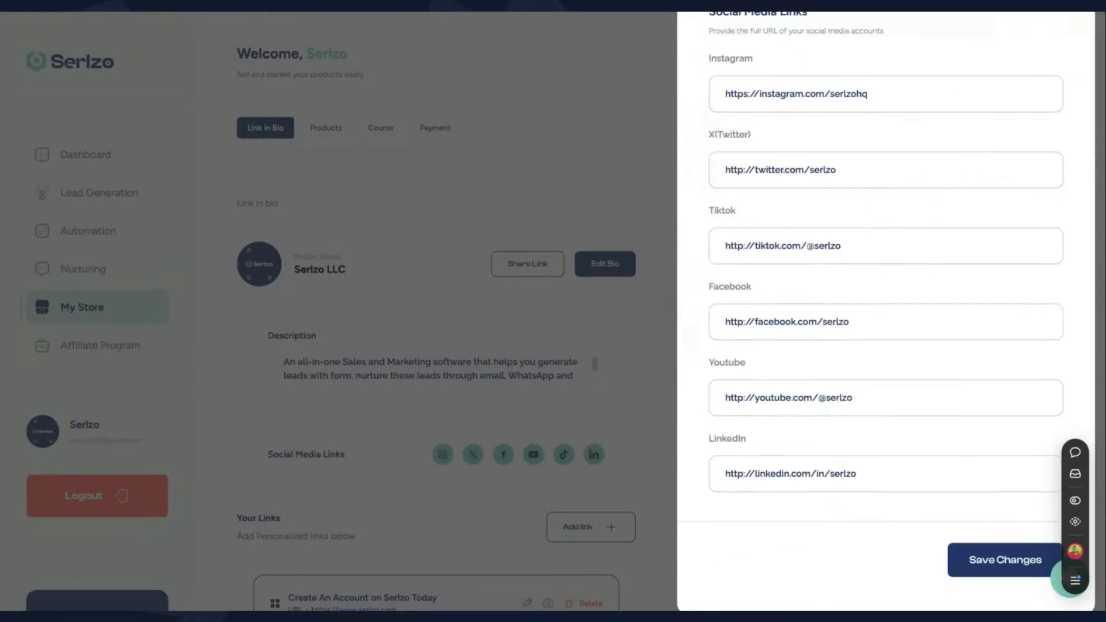
scroll(817, 430, up, 10)
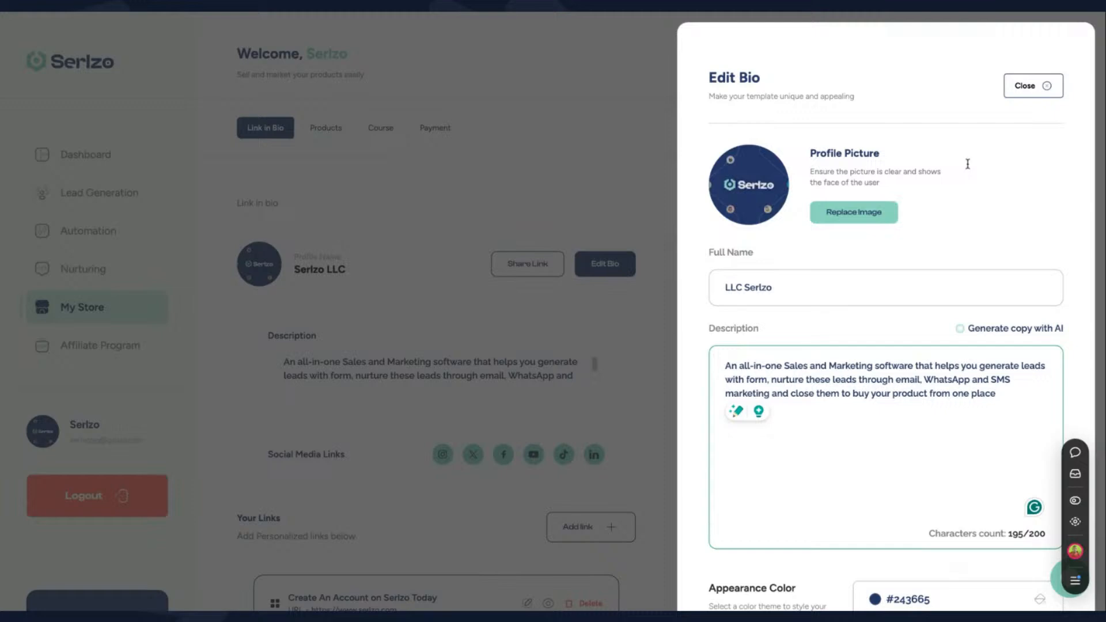
click(1032, 85)
scroll(453, 403, down, 3)
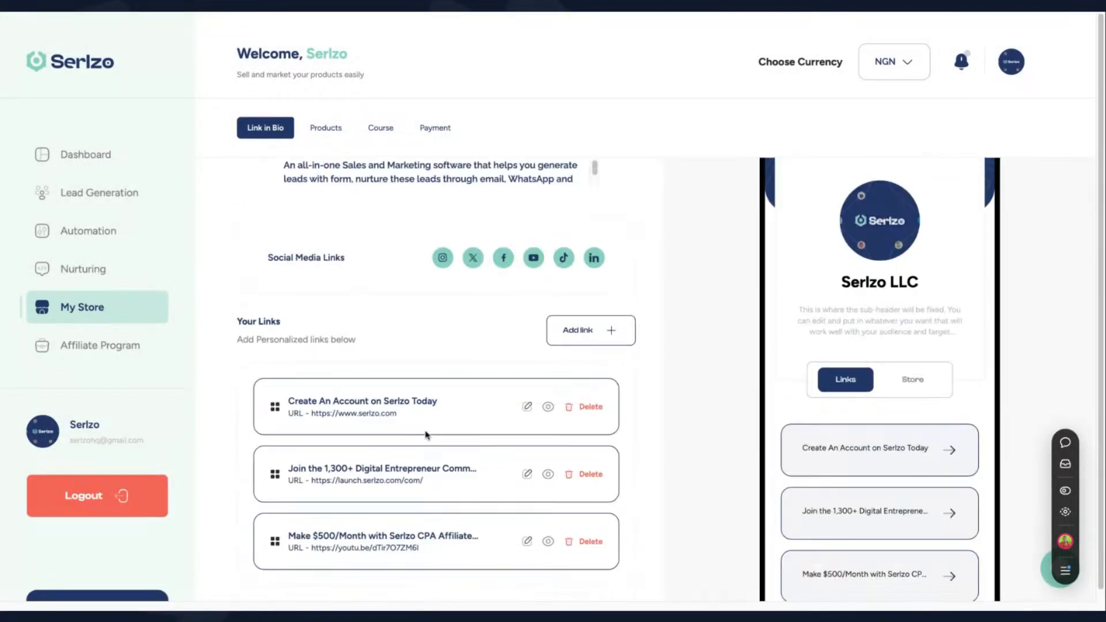
Add a new link titled 'Click to Chat us on Whatsapp', leaving its URL empty for now
click(584, 341)
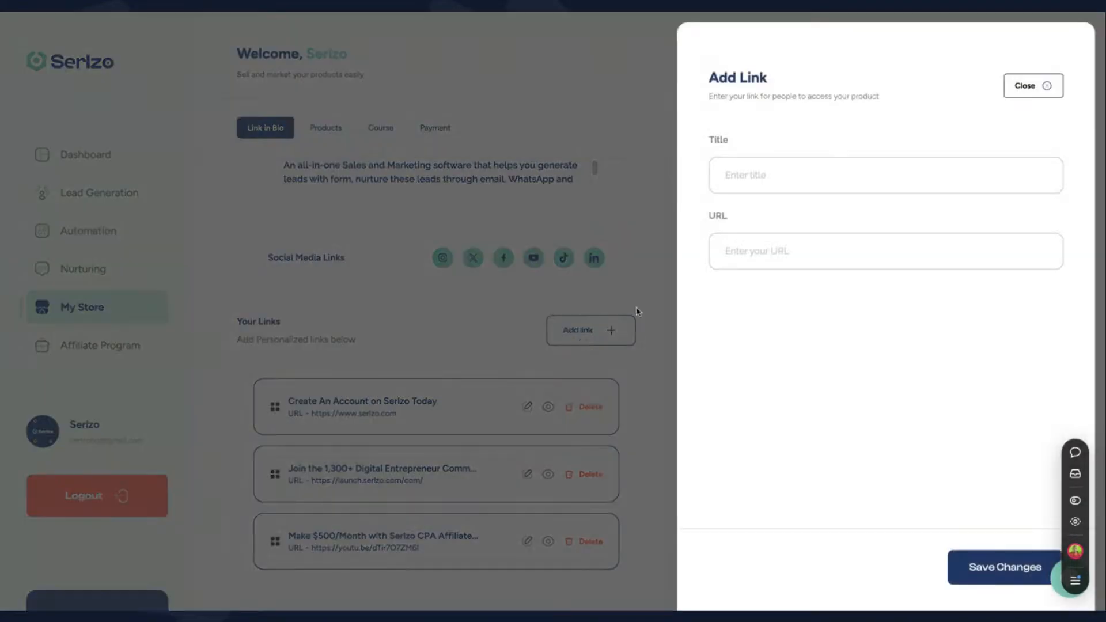
click(799, 179)
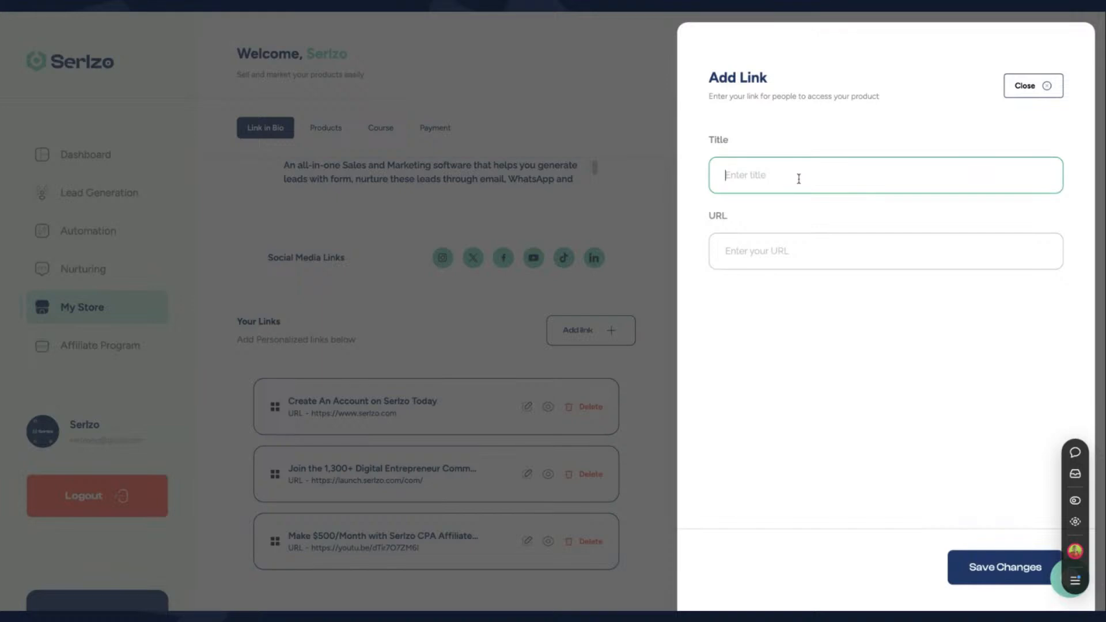
text(CLick to)
key(ctrl+a)
text(Click to Chat us on Whatsapp)
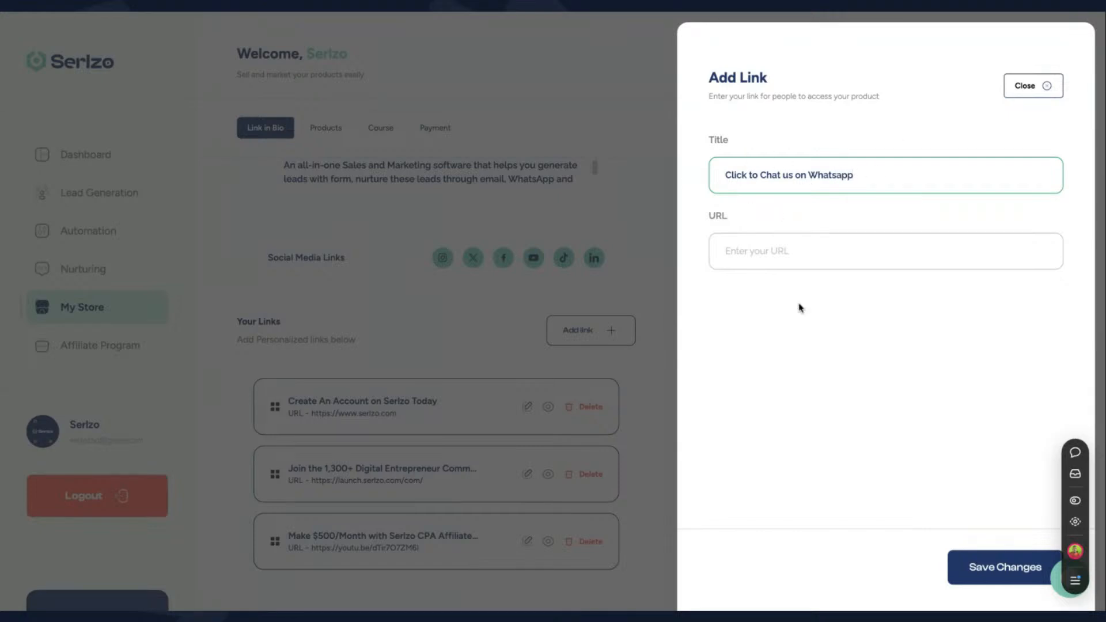
click(756, 261)
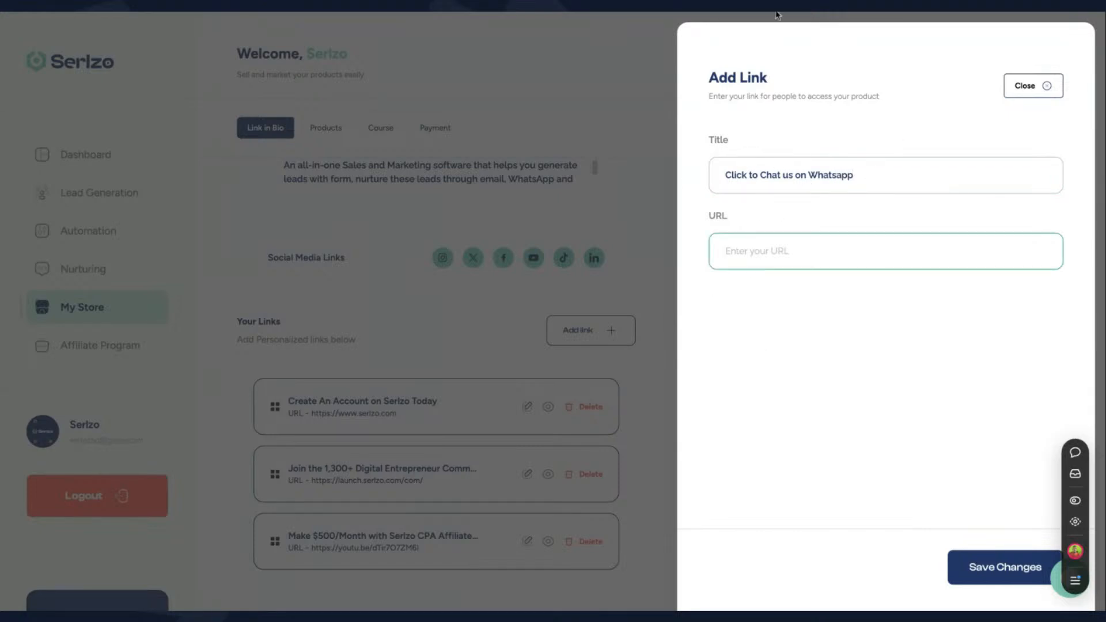
click(777, 15)
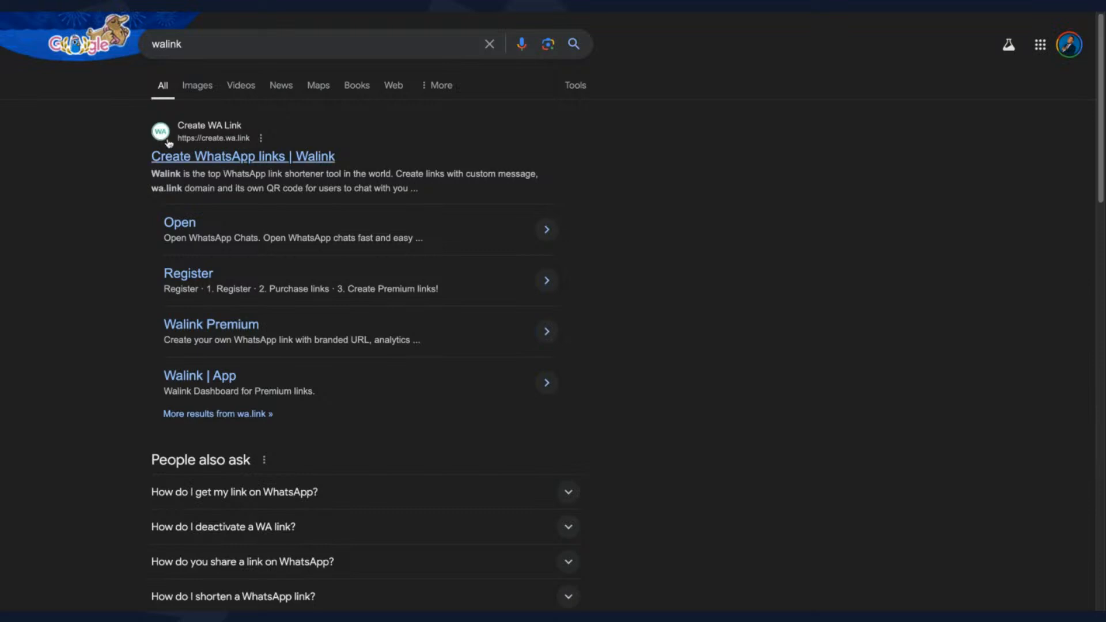
Open the wa.link Open page from the walink results, bypassing Phantom's phishing warning
click(213, 163)
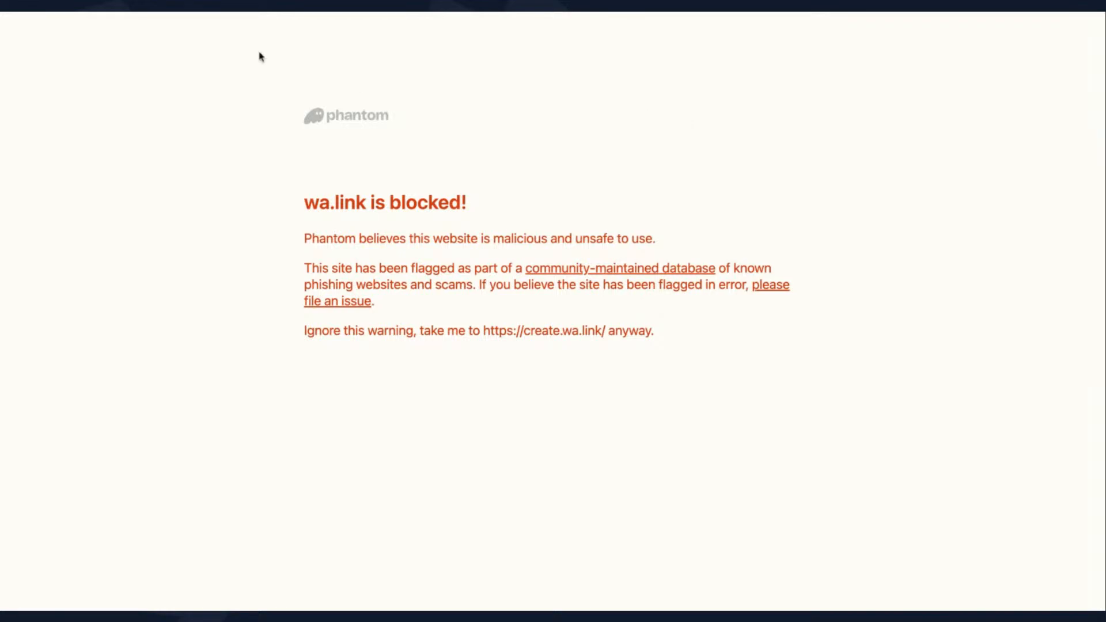
key(alt+Left)
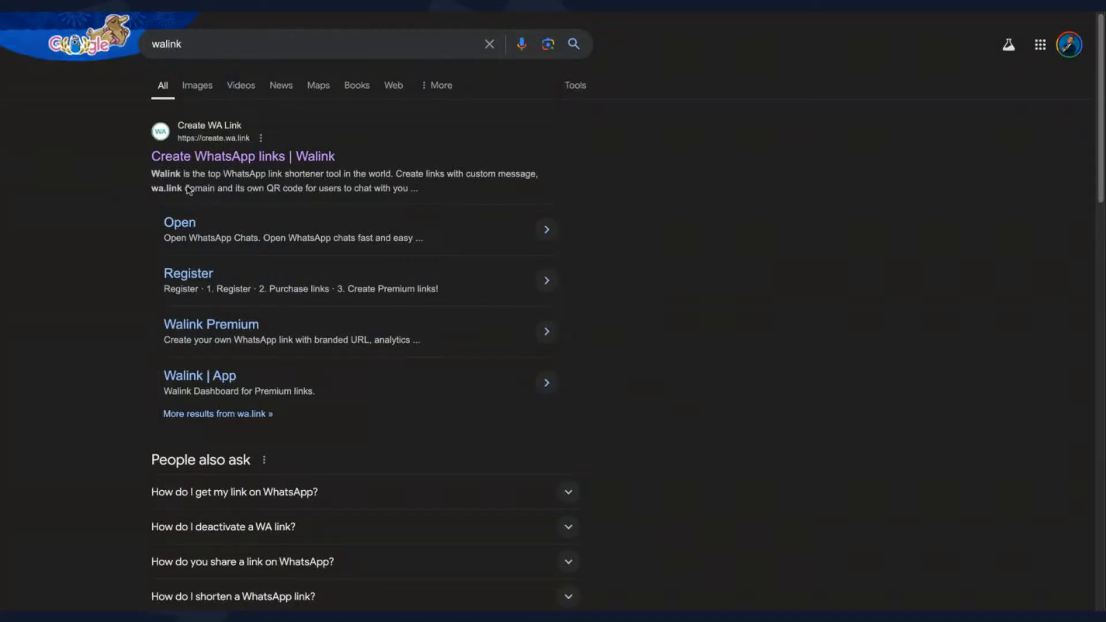
scroll(246, 304, down, 1)
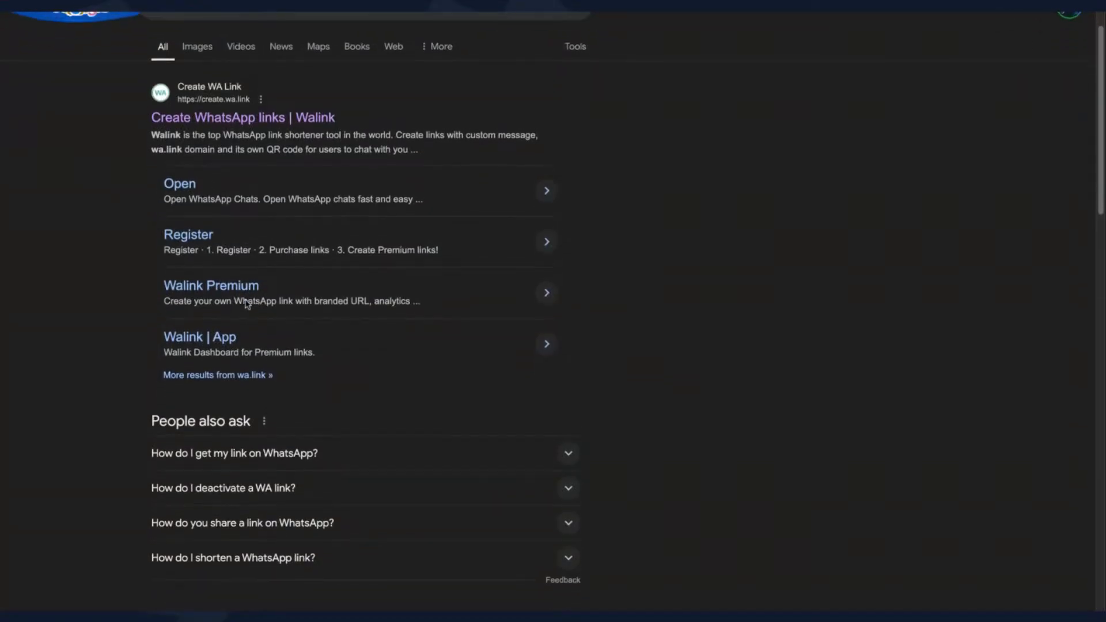
scroll(231, 296, up, 1)
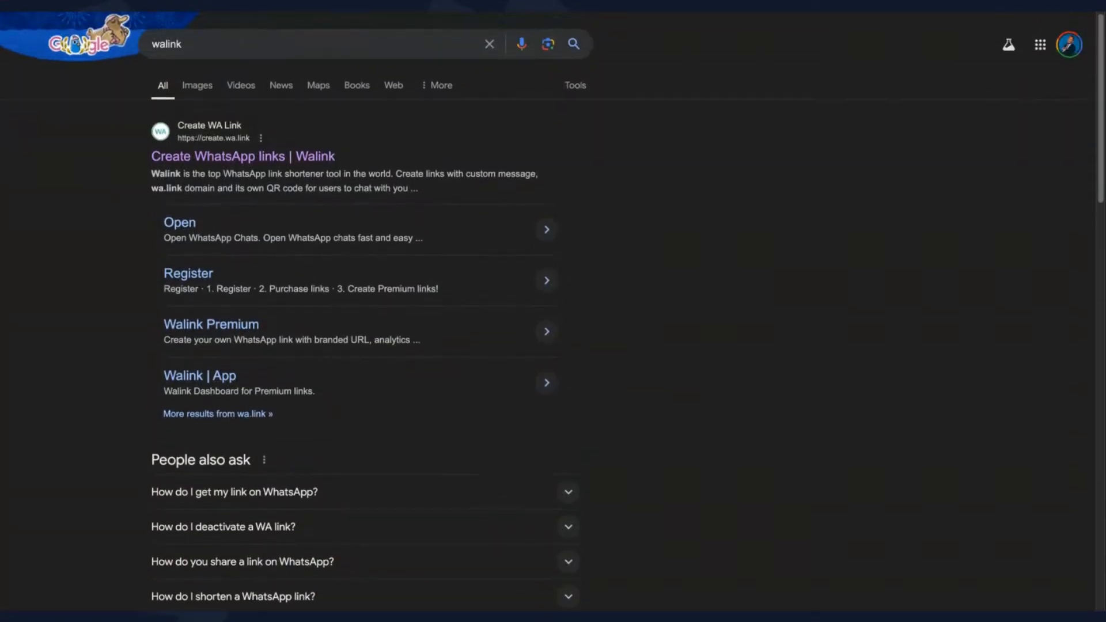
click(184, 228)
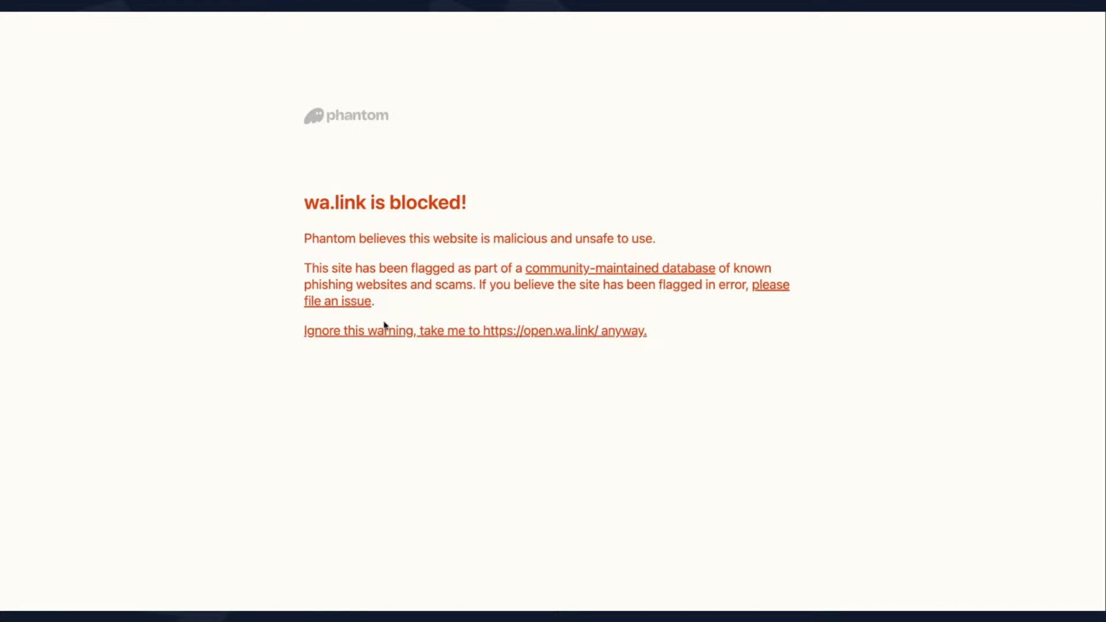
click(448, 332)
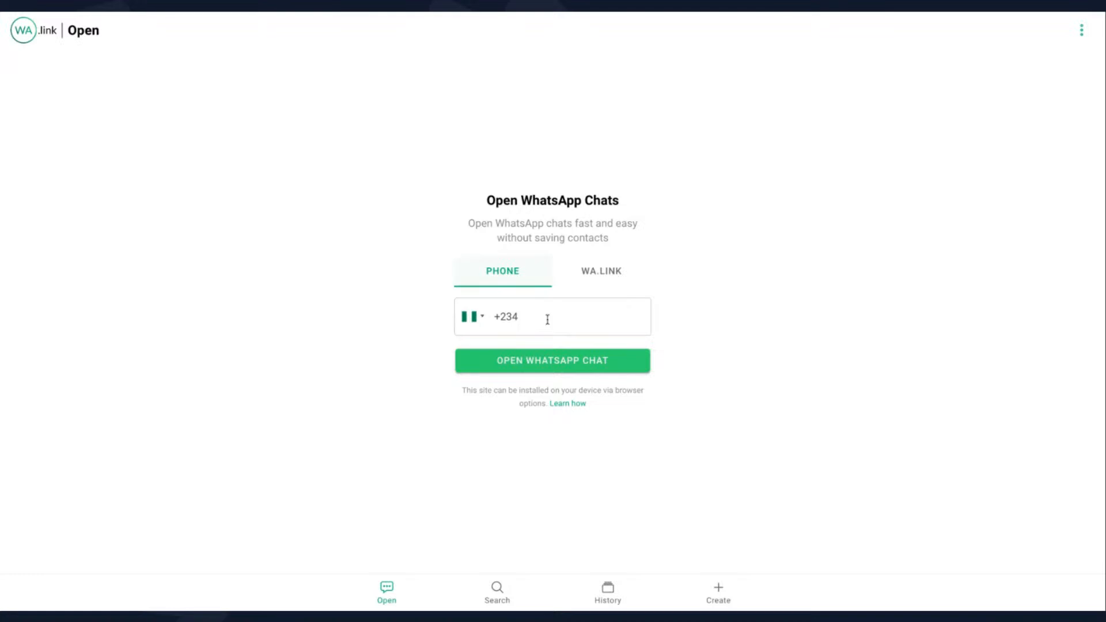
Enter a WhatsApp phone number on wa.link's Open page, then switch to the WA.LINK path field
click(554, 312)
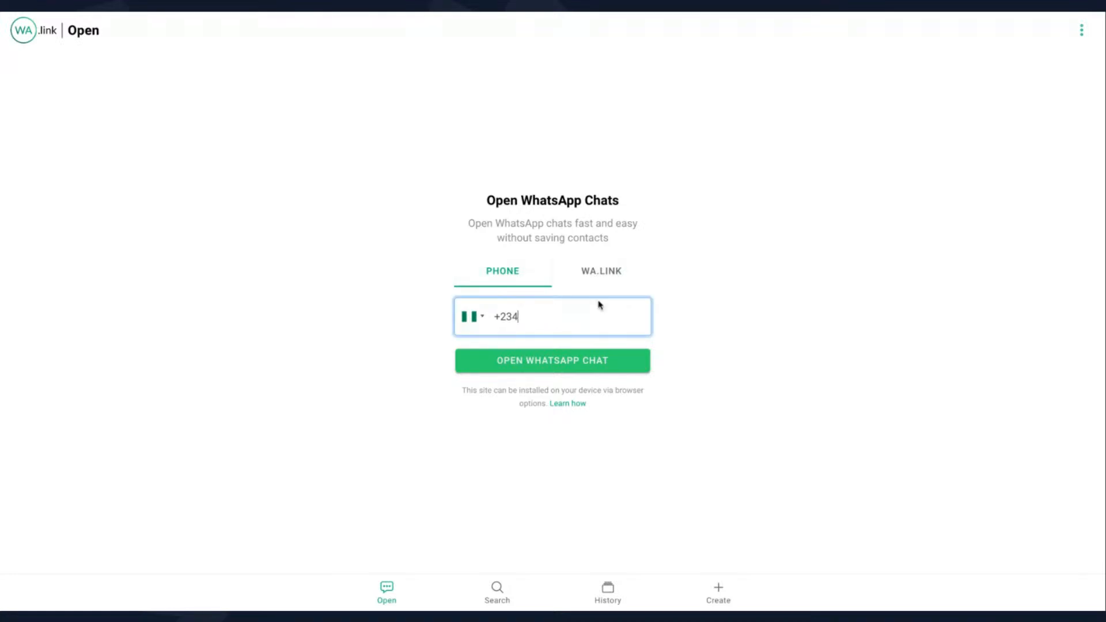
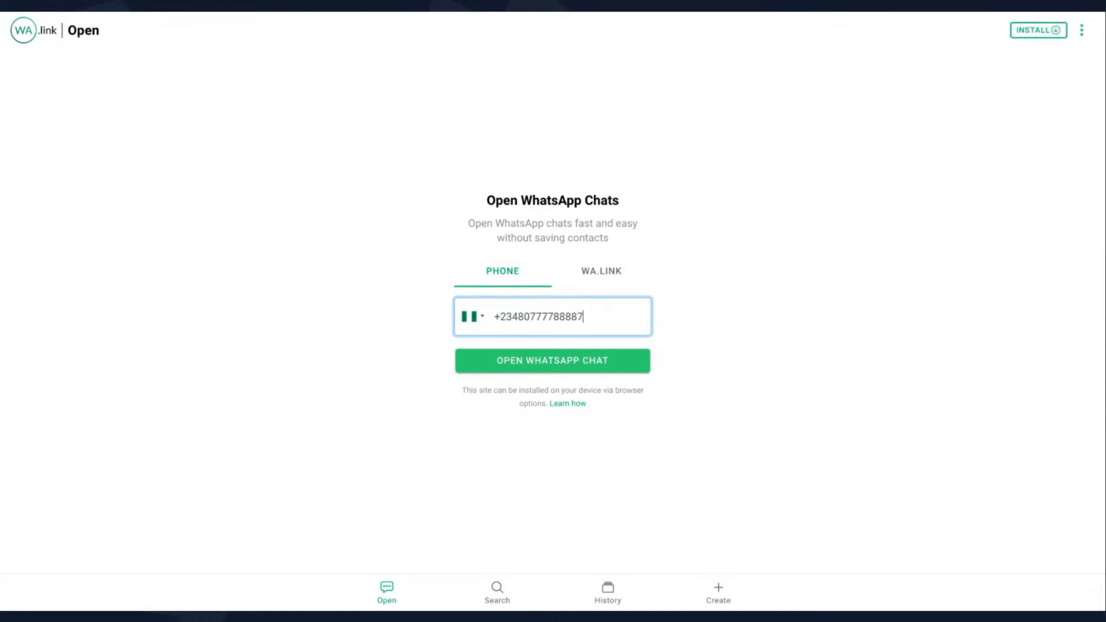
click(601, 280)
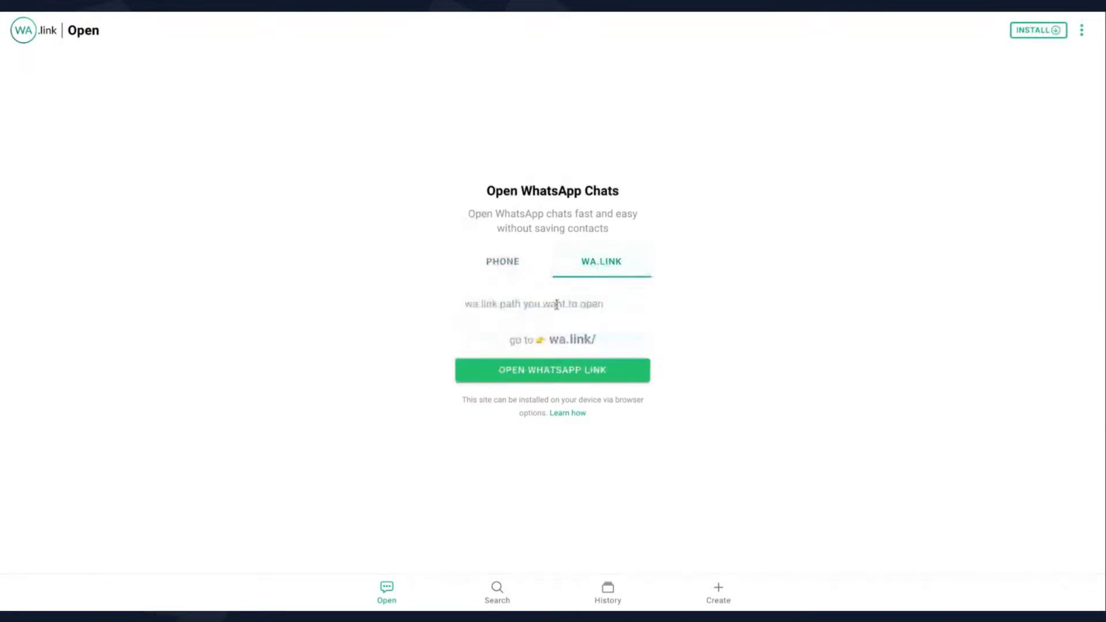
click(556, 305)
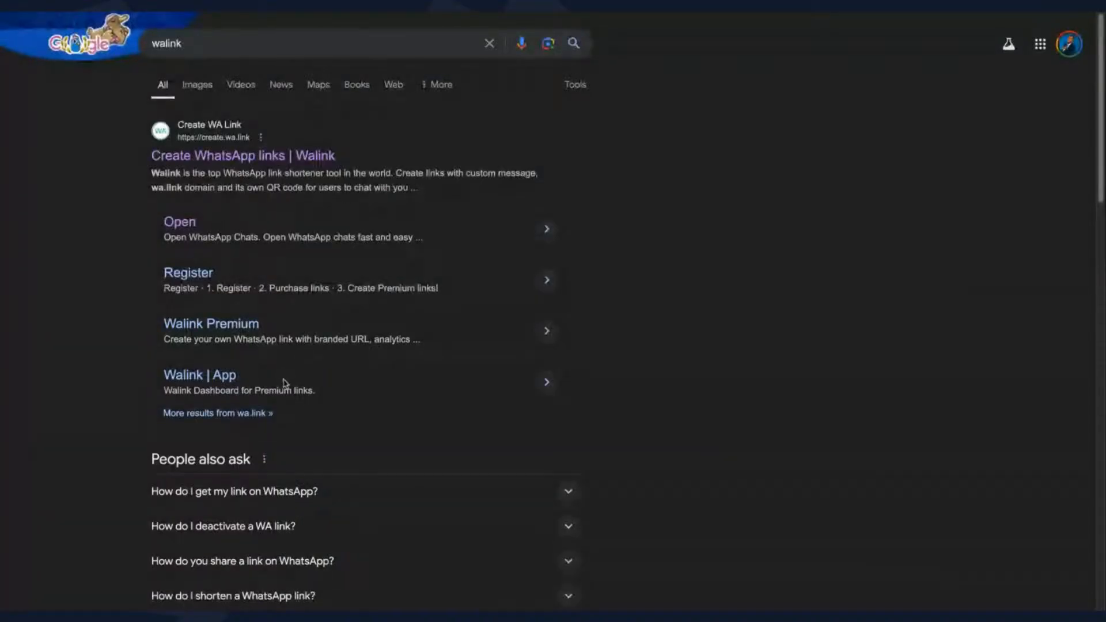
Open the 'Create WhatsApp links | Walink' site and bring up its free wa.link form
scroll(285, 384, down, 1)
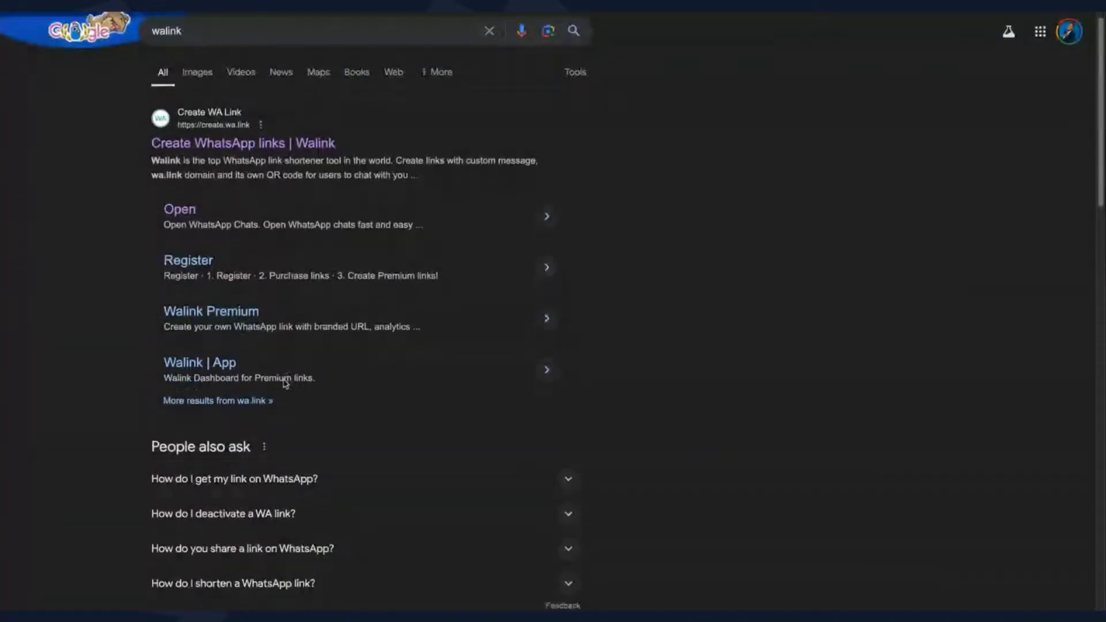
scroll(285, 384, down, 3)
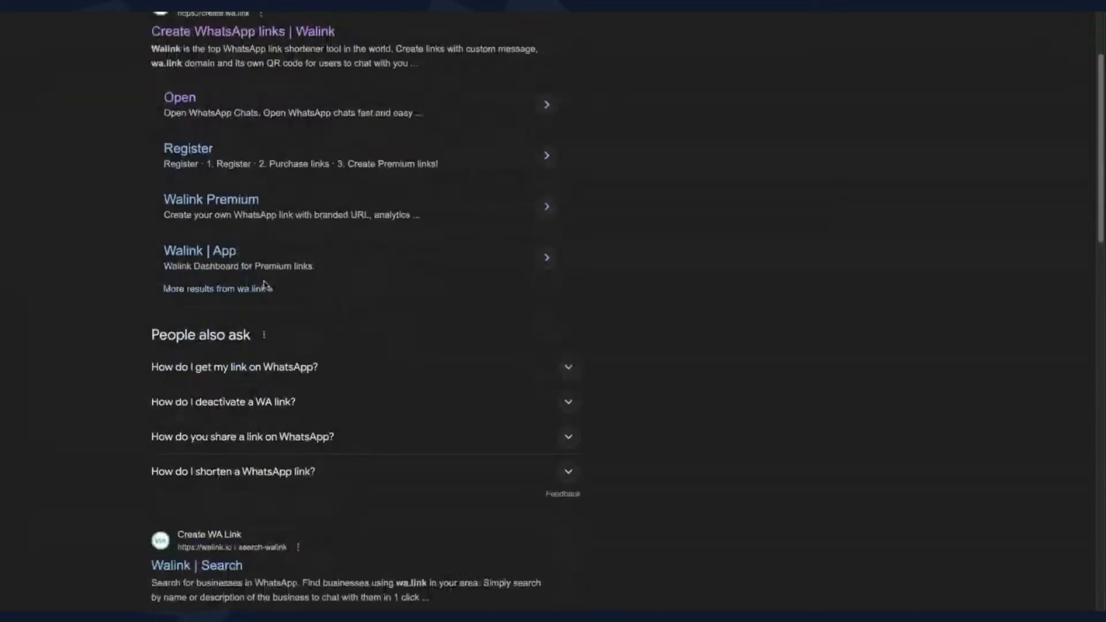
scroll(265, 284, up, 3)
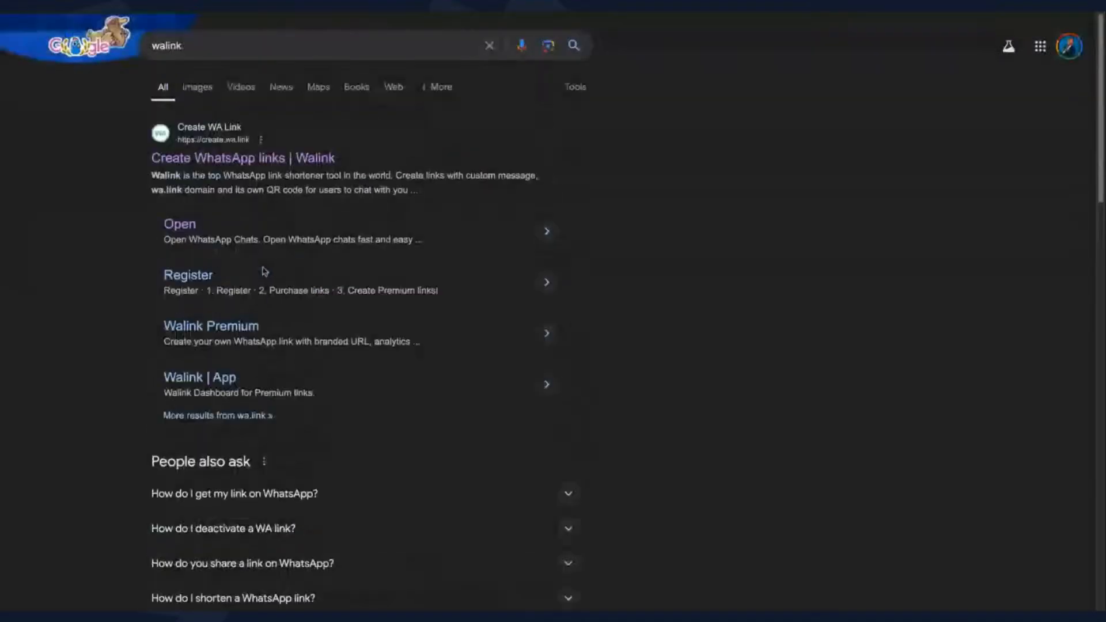
click(261, 155)
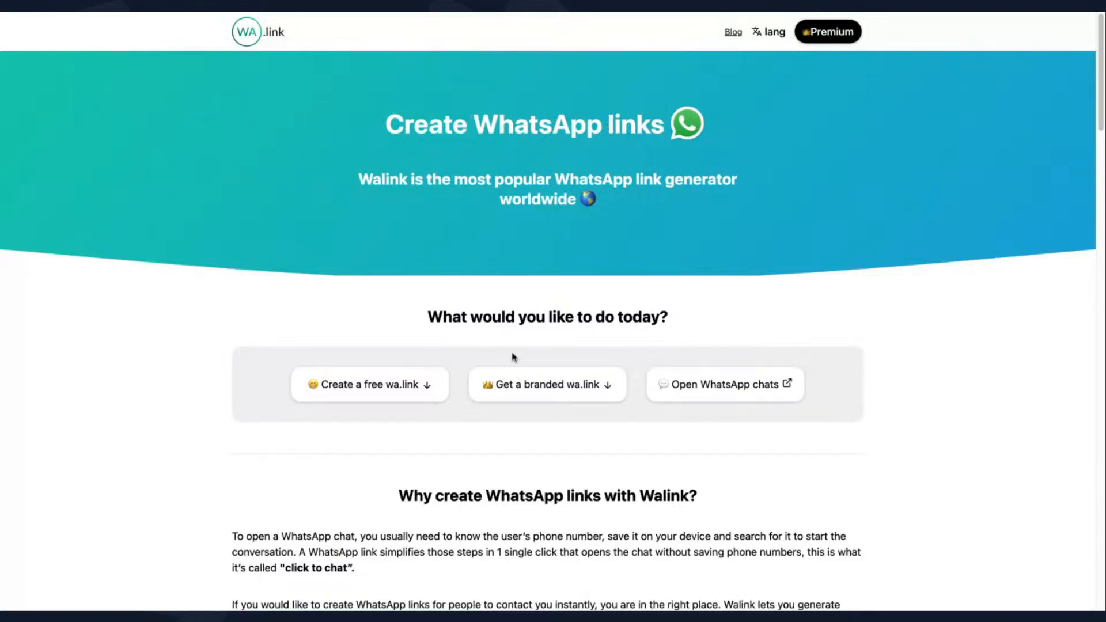
click(391, 393)
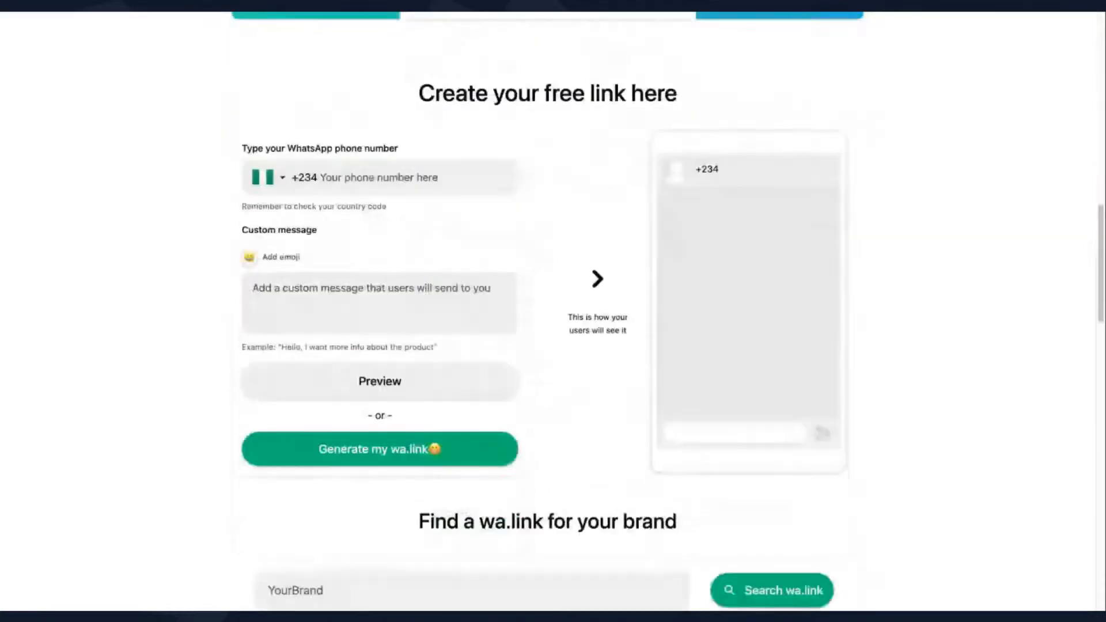
Enter the WhatsApp phone number and the message 'Hi I want to enquire about your properties'
click(378, 130)
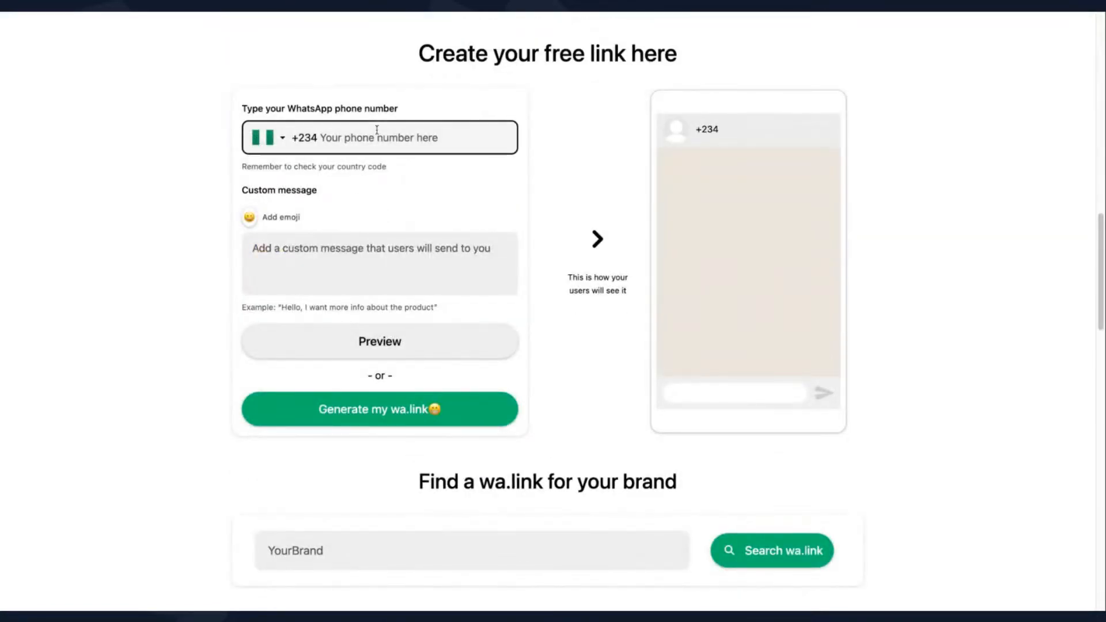
click(459, 85)
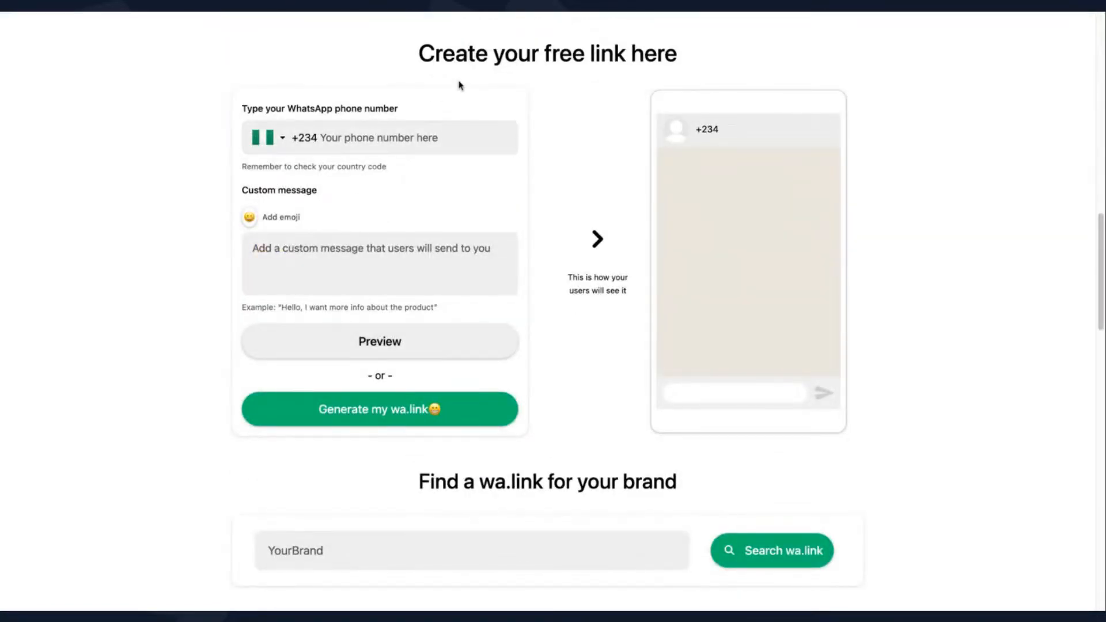
click(420, 125)
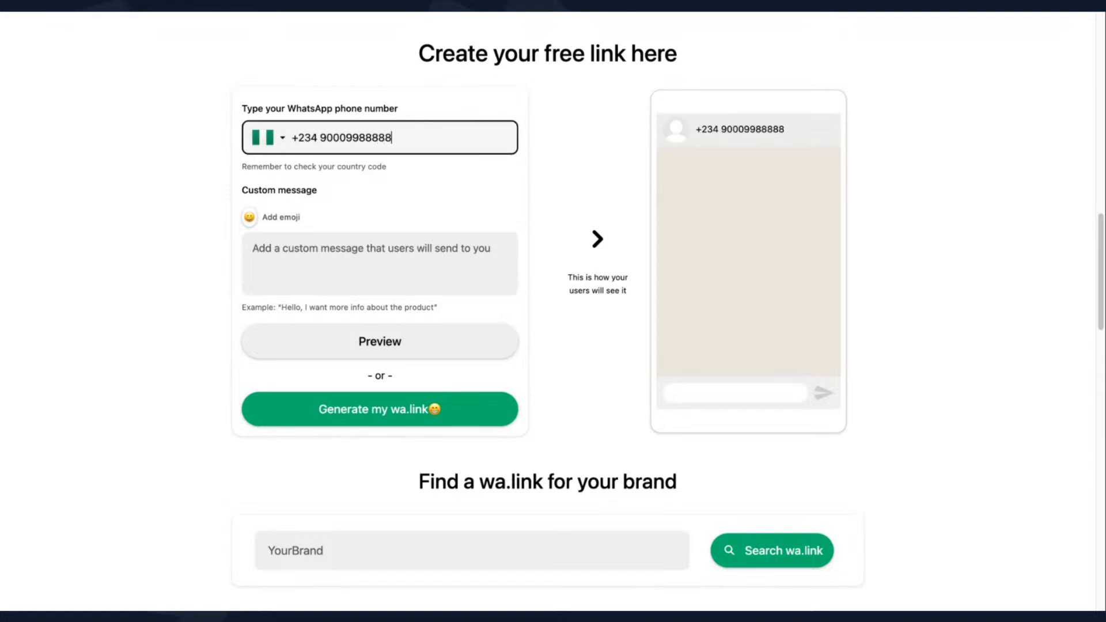
click(400, 241)
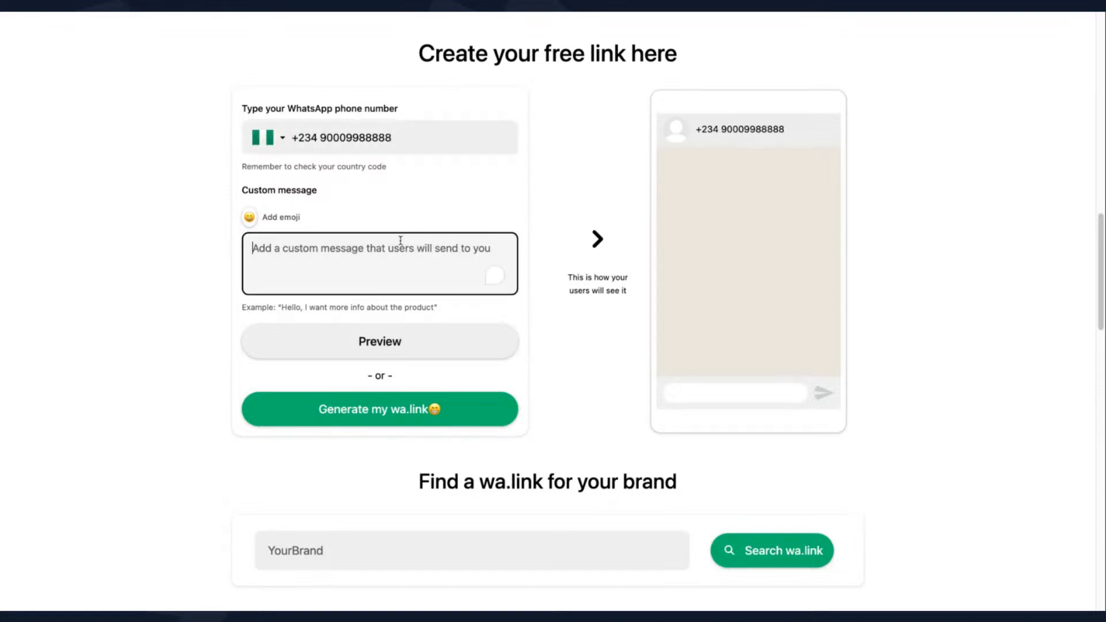
text(Hi my name is)
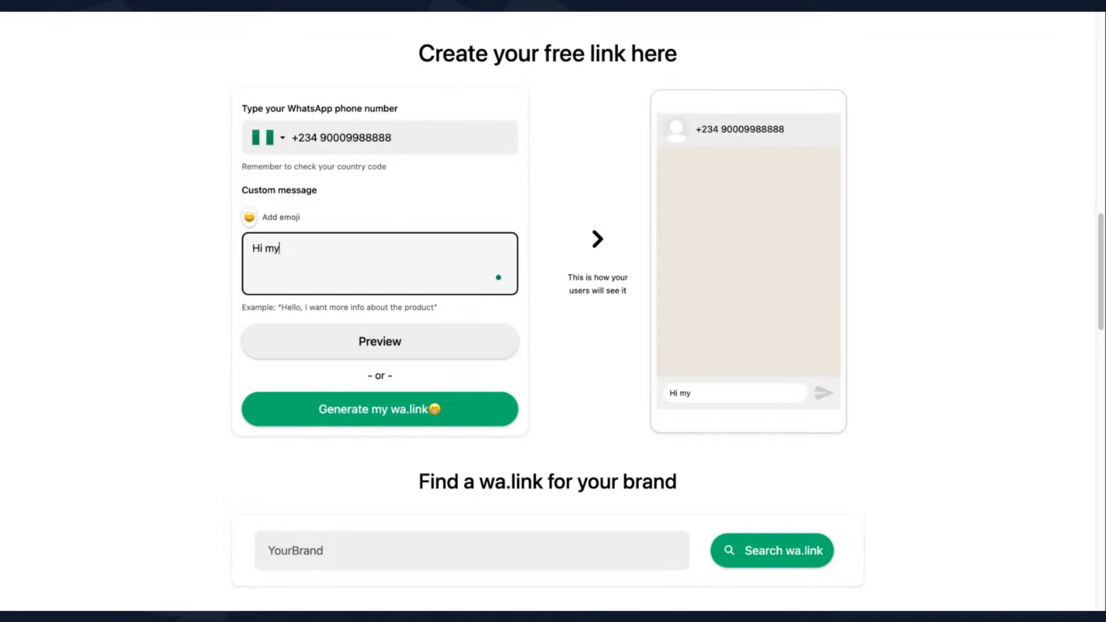
key(BackSpace)
key(BackSpace)
key(BackSpace)
key(BackSpace)
key(BackSpace)
key(BackSpace)
key(BackSpace)
key(BackSpace)
key(BackSpace)
key(BackSpace)
text(I want to)
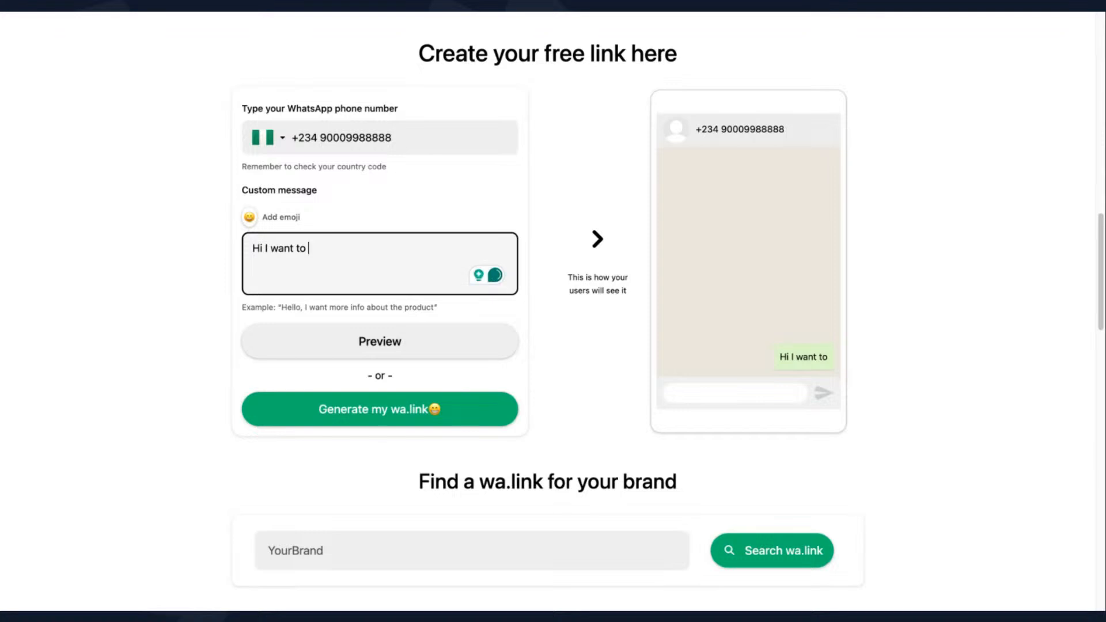
text( enquire)
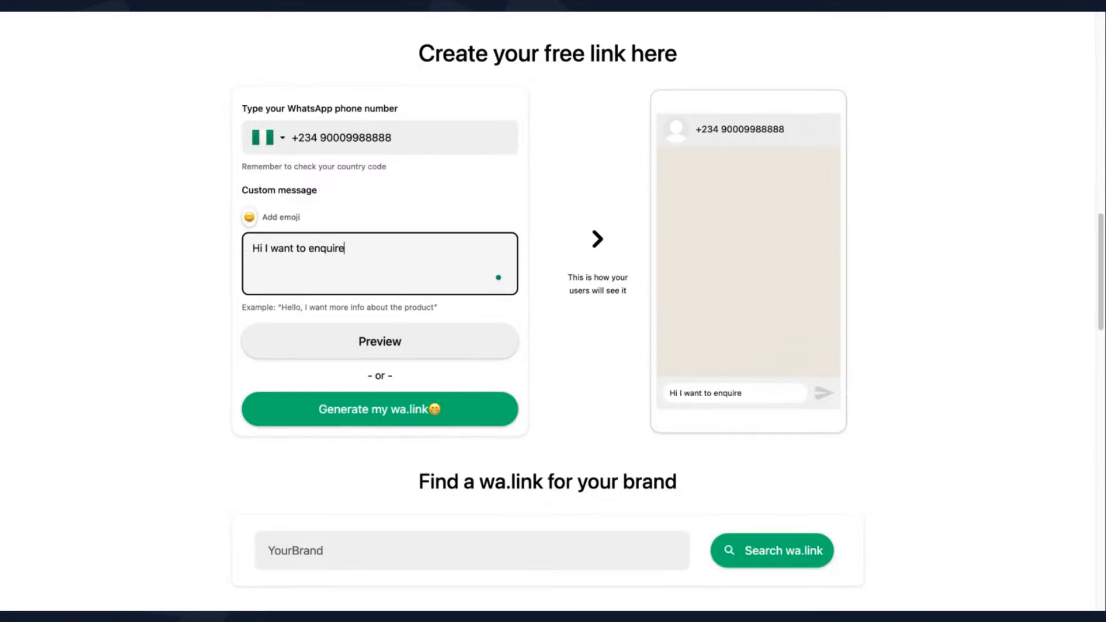
text( about your estate)
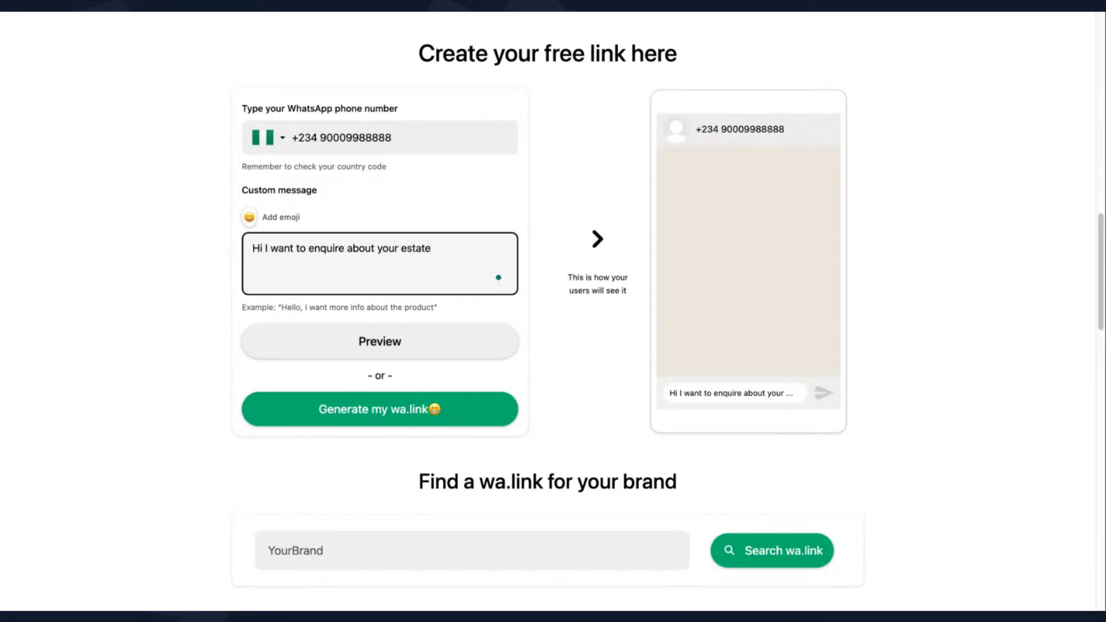
key(BackSpace)
key(BackSpace)
key(BackSpace)
key(BackSpace)
key(BackSpace)
key(BackSpace)
text(properties)
Attempt to generate the wa.link and correct the phone number after the validation error
key(ctrl+a)
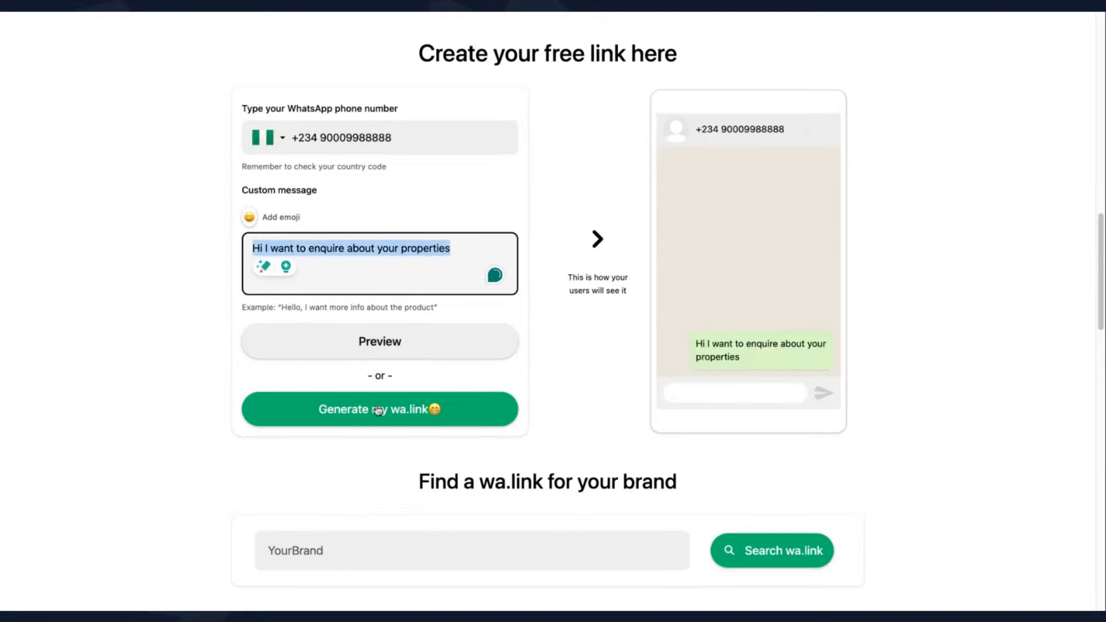
click(377, 413)
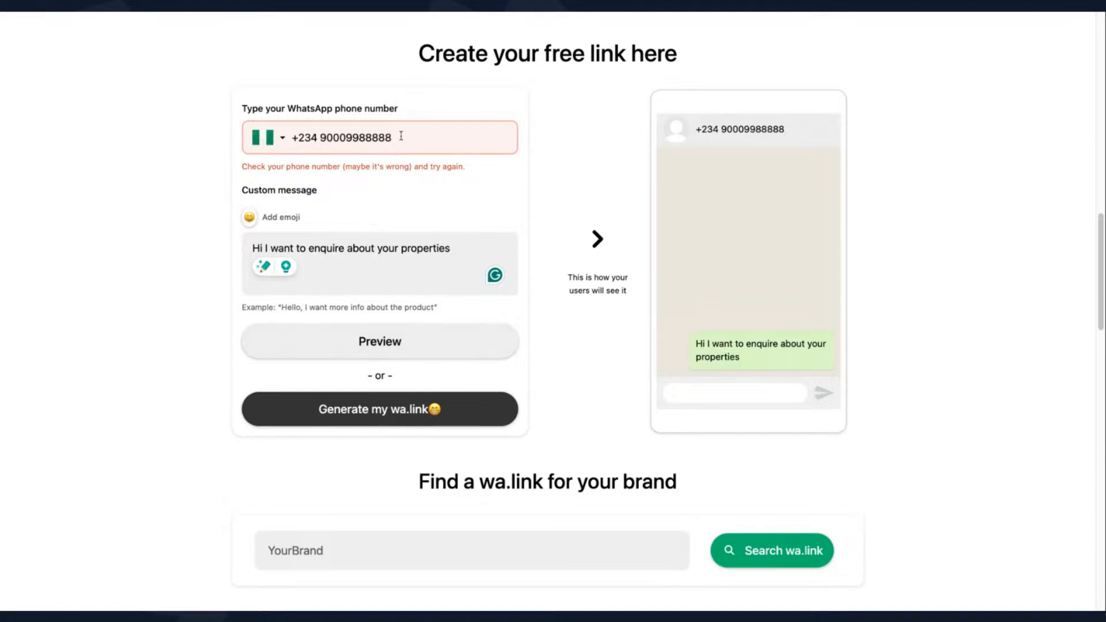
click(400, 137)
key(BackSpace)
key(BackSpace)
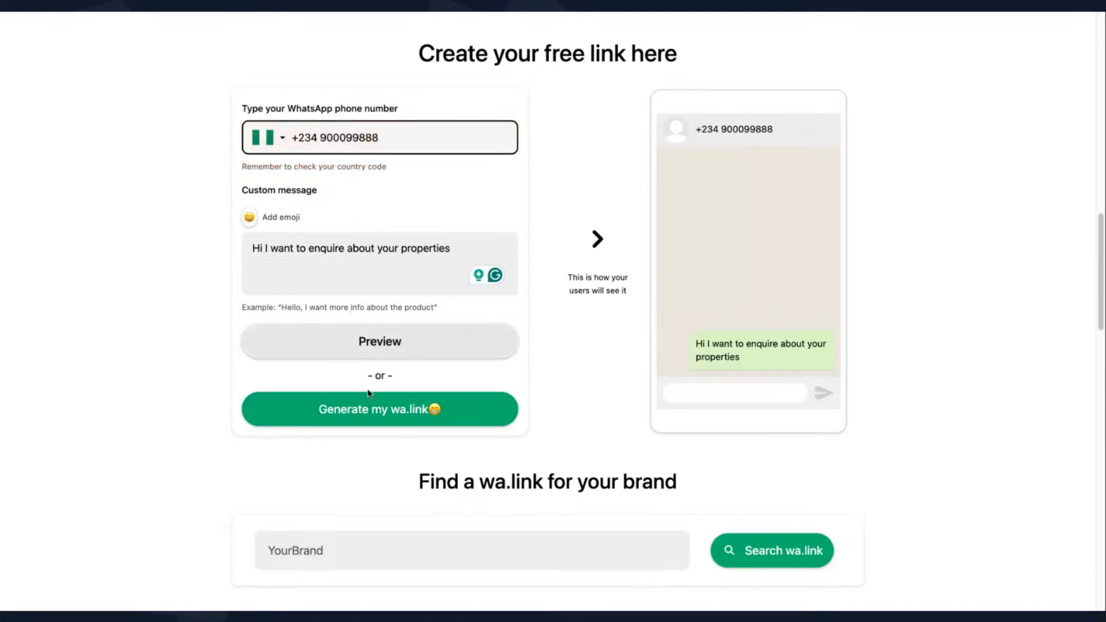
click(369, 412)
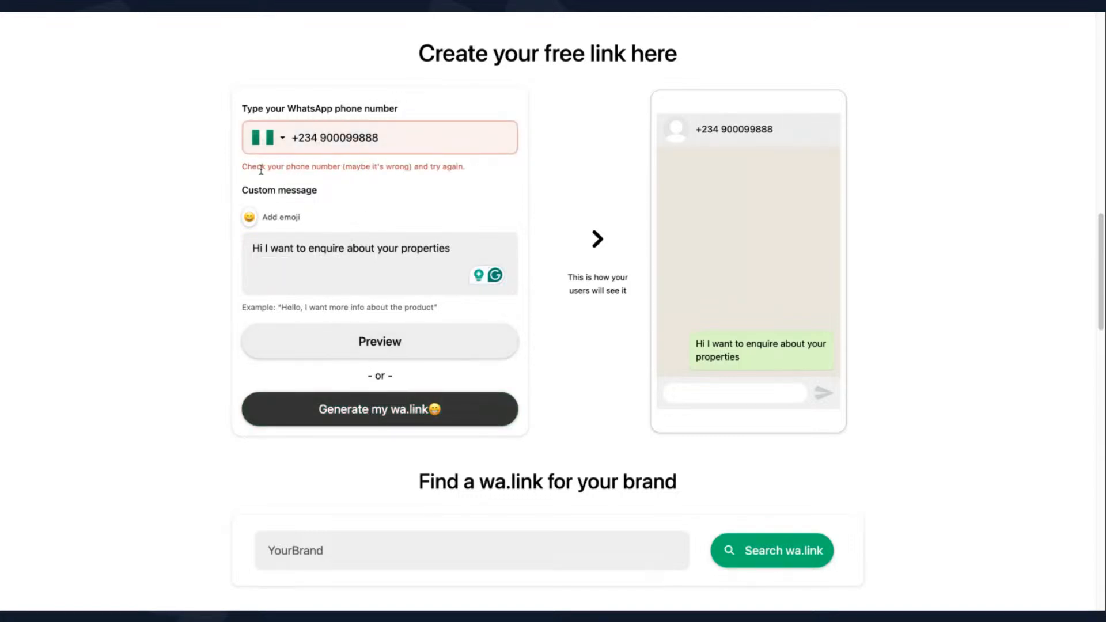
click(332, 139)
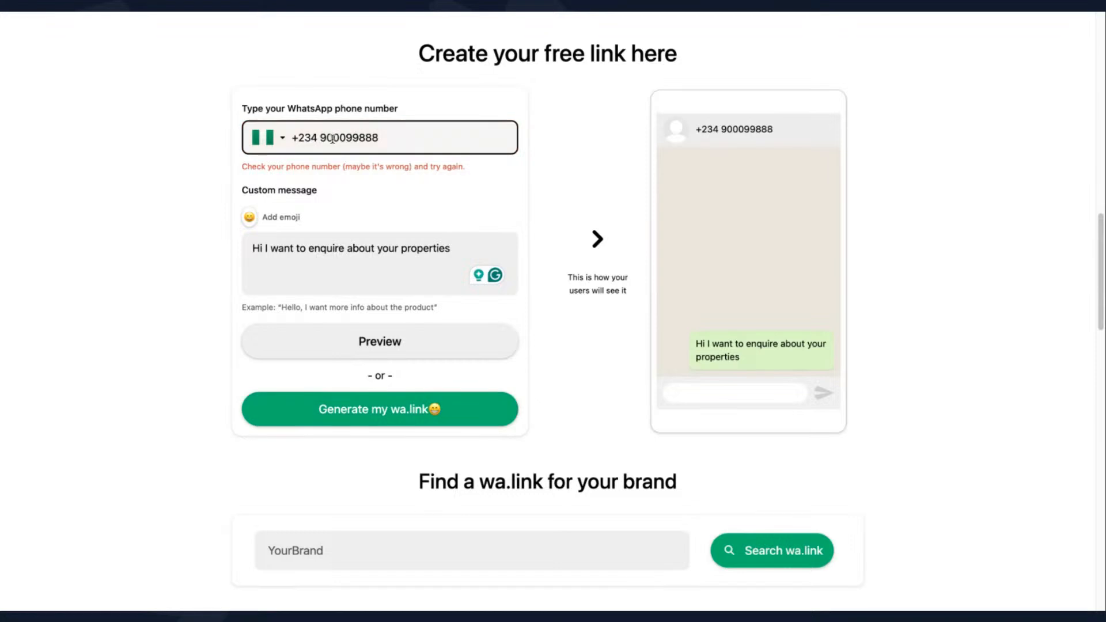
text(3)
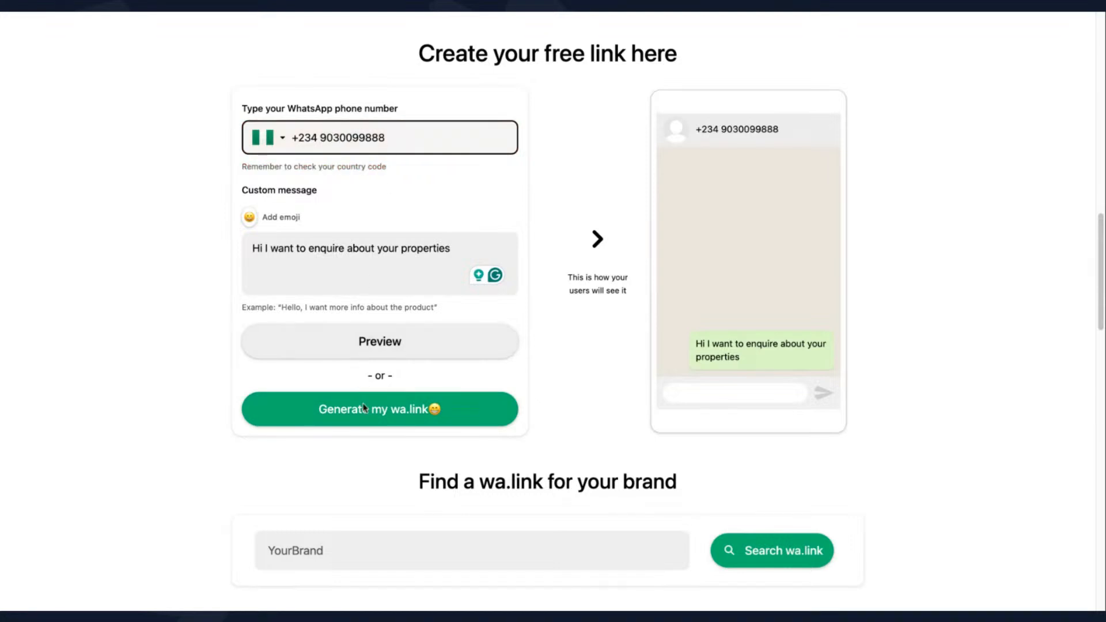
click(365, 412)
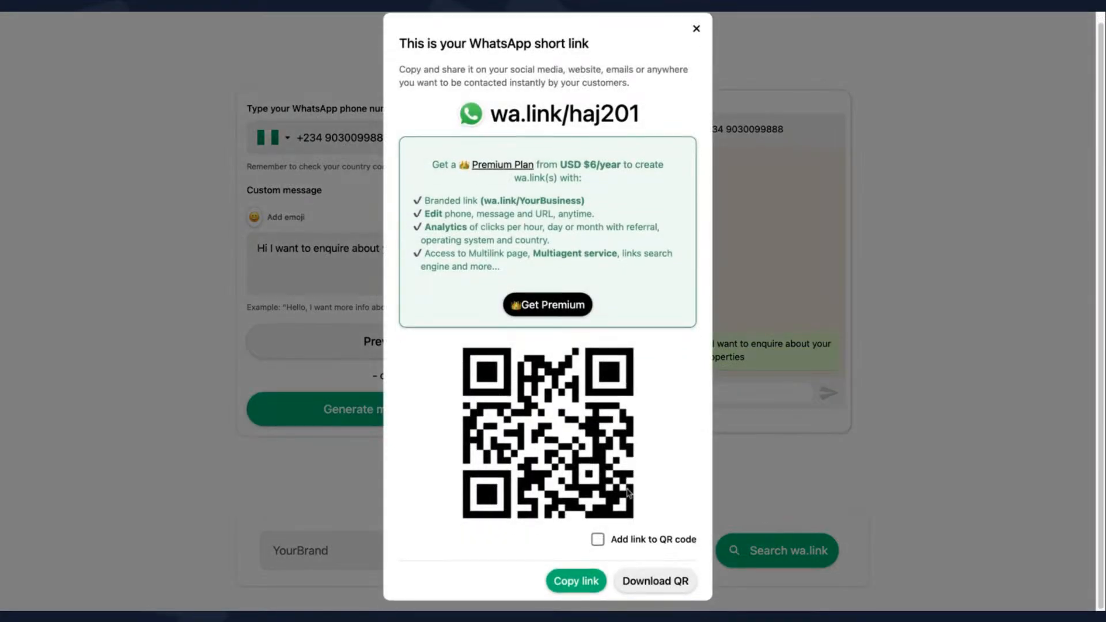
click(578, 582)
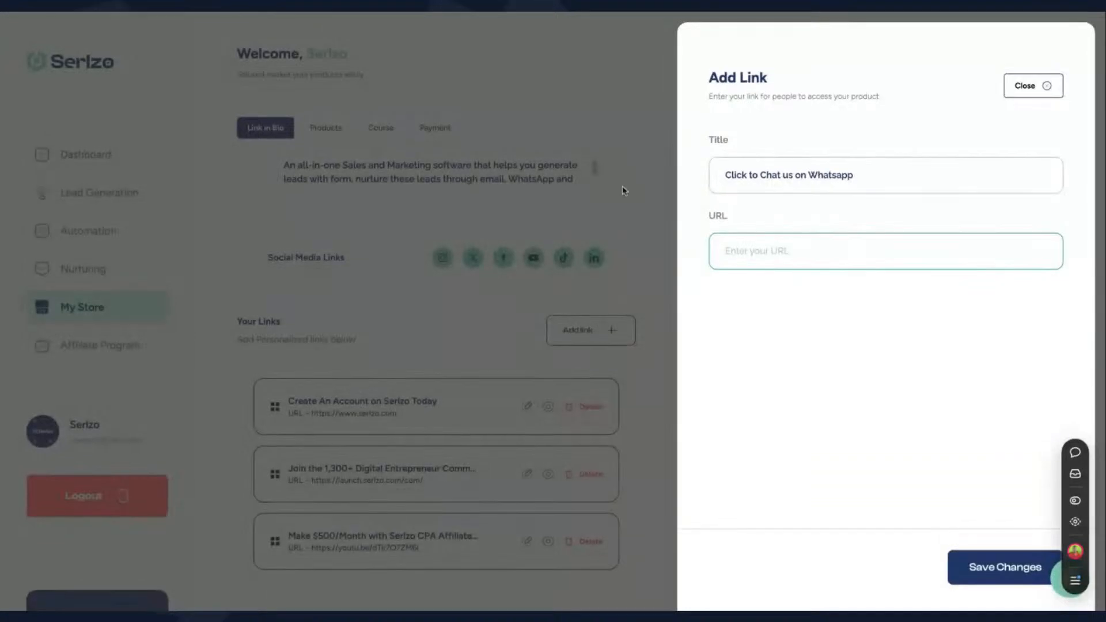
key(ctrl+v)
click(1000, 577)
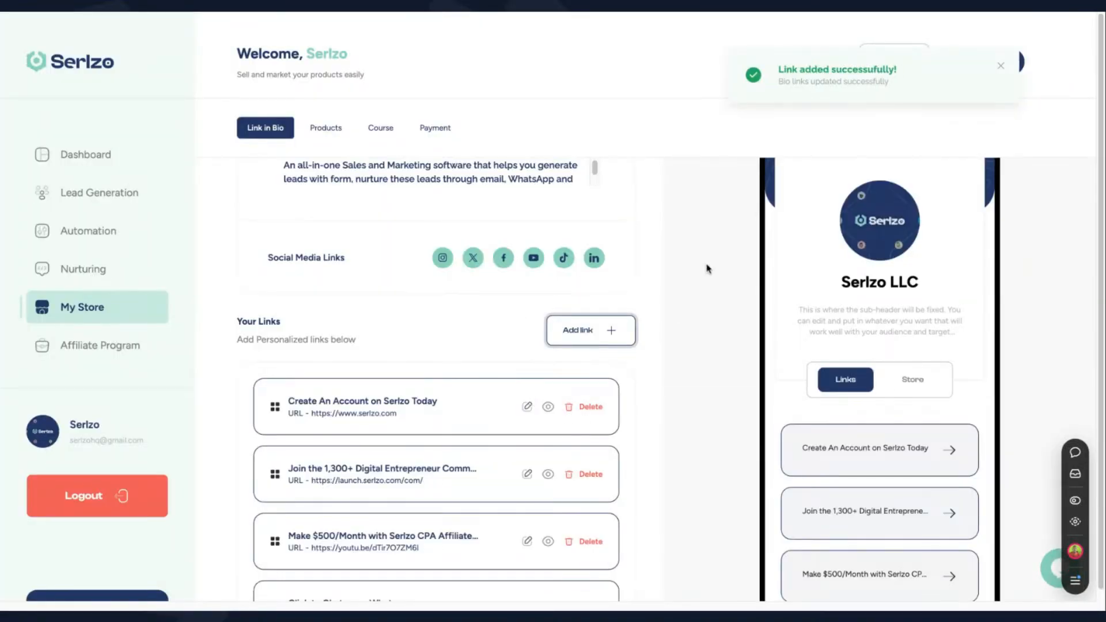
scroll(499, 351, down, 1)
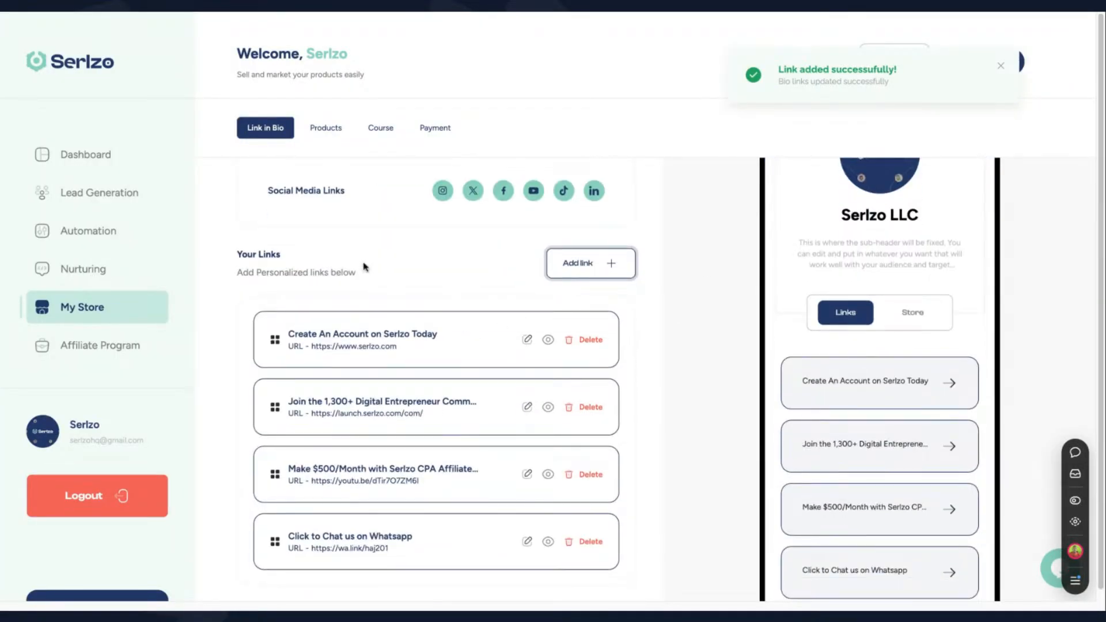
scroll(496, 340, down, 3)
scroll(524, 313, up, 5)
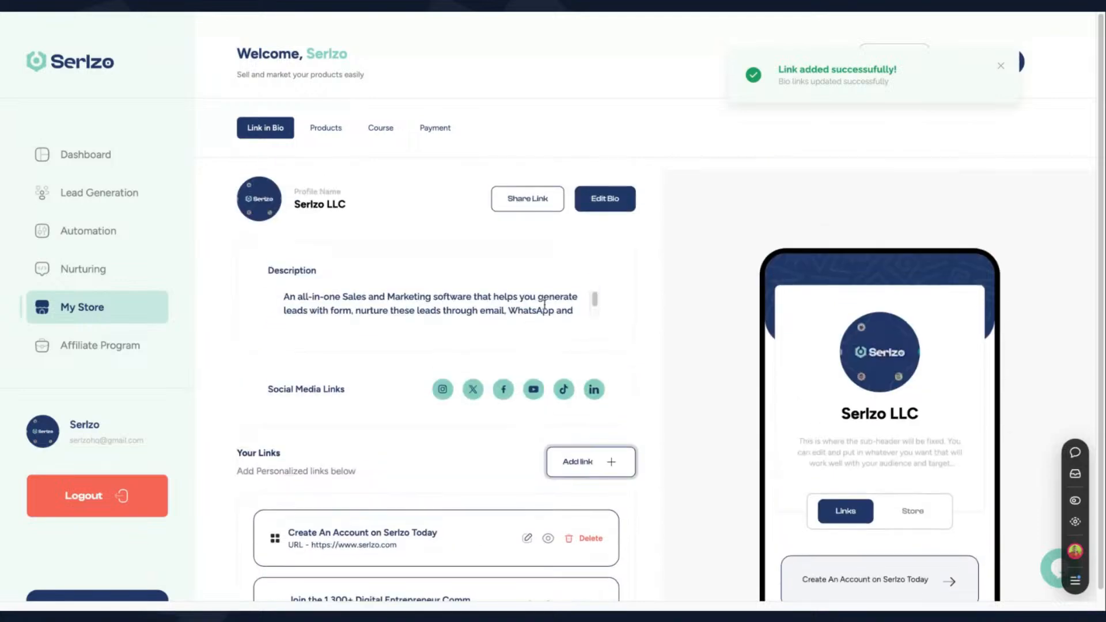
click(529, 209)
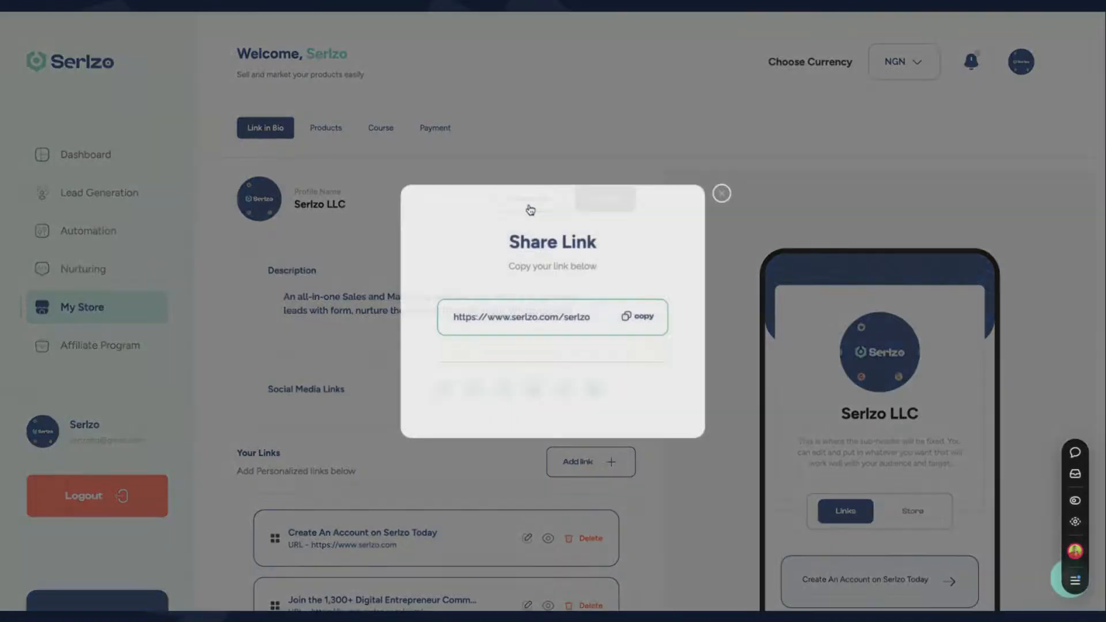
Copy the Link-in-Bio address, open the public page and follow the WhatsApp chat link
click(642, 320)
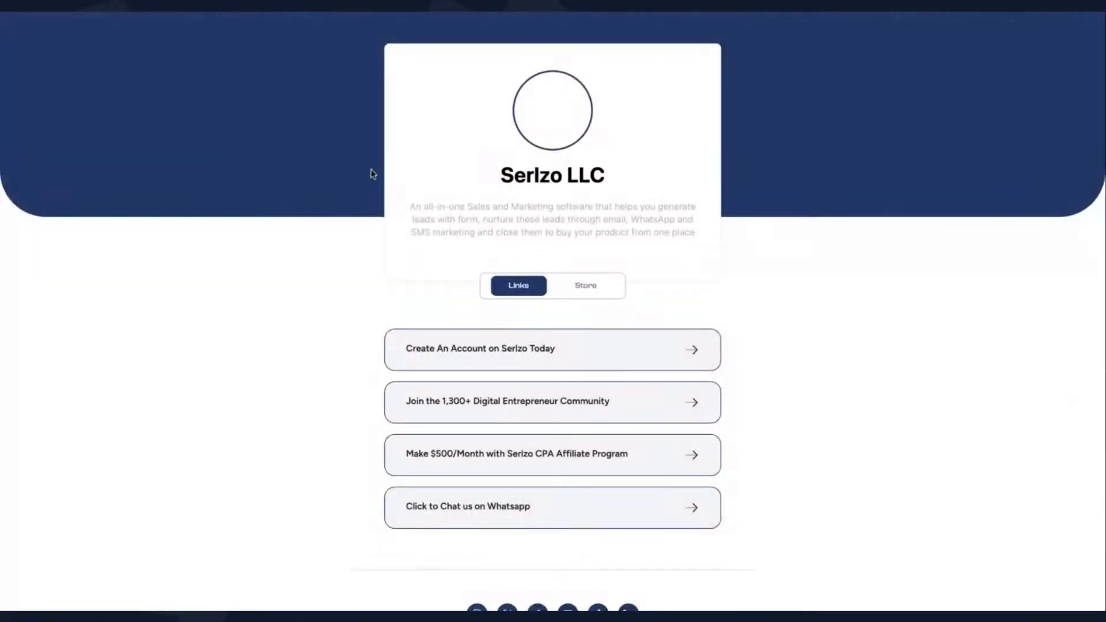
scroll(457, 357, down, 1)
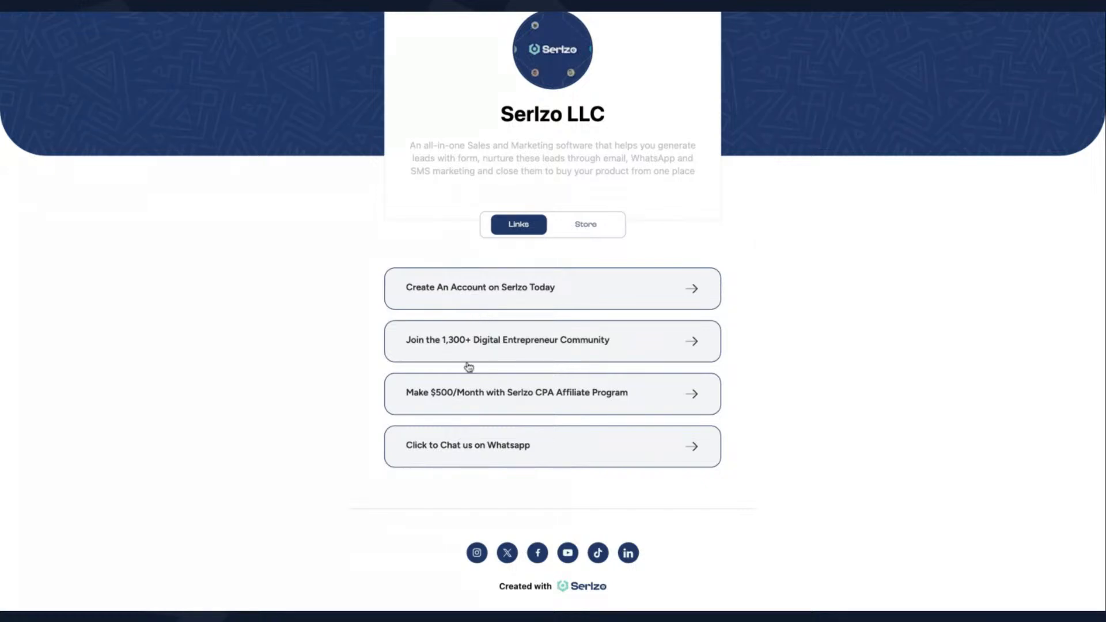
click(482, 337)
click(451, 369)
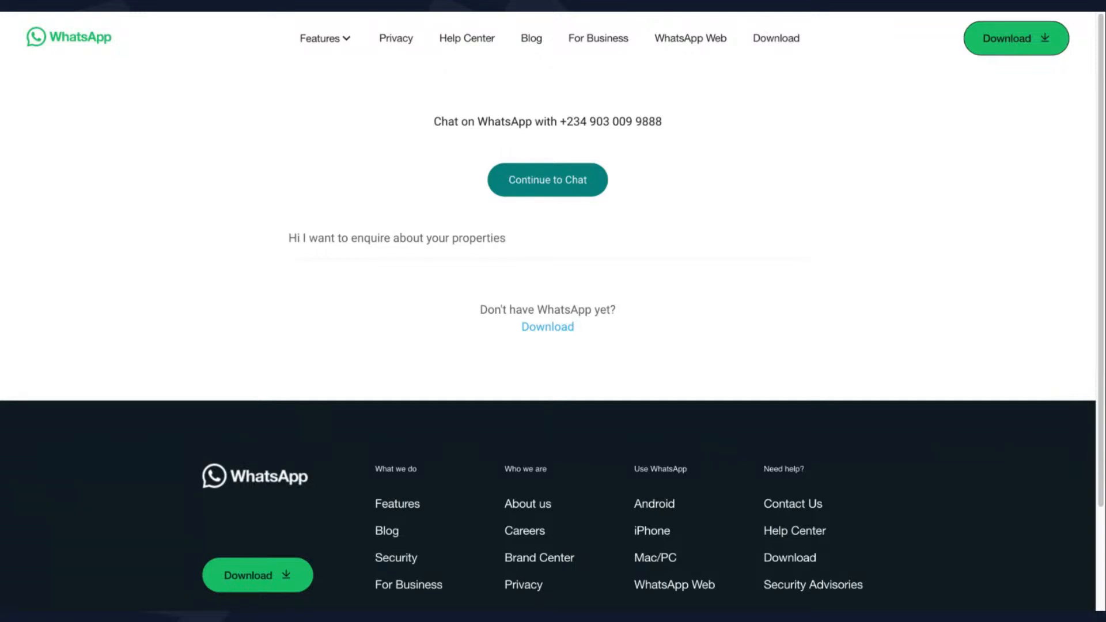
Select the prefilled properties enquiry message, then return to the Serlzo dashboard
drag(507, 238, 289, 239)
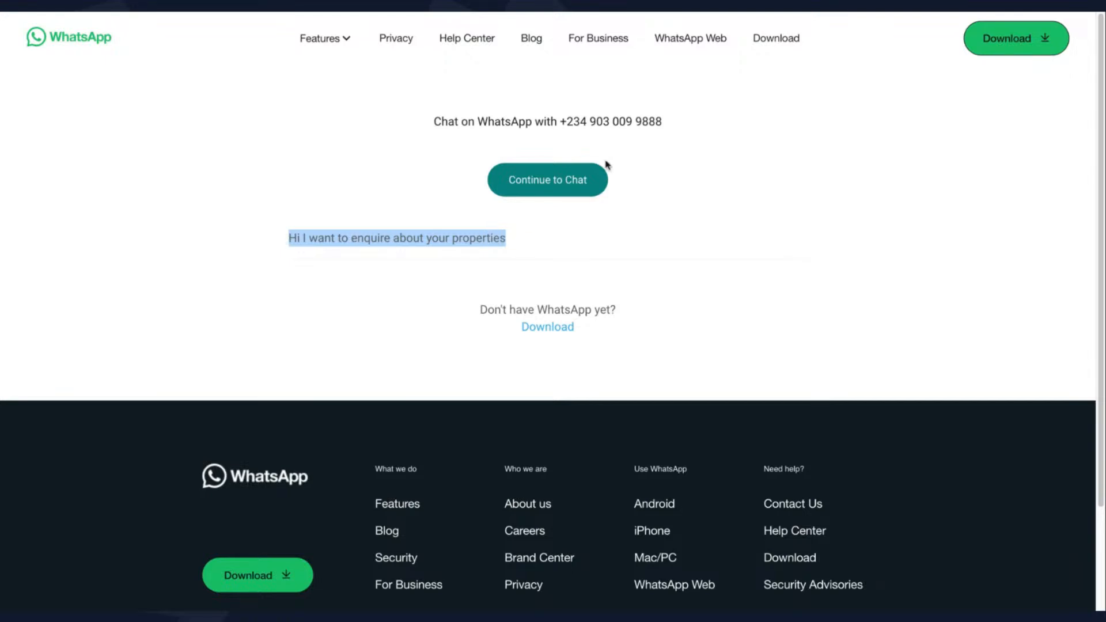
click(700, 13)
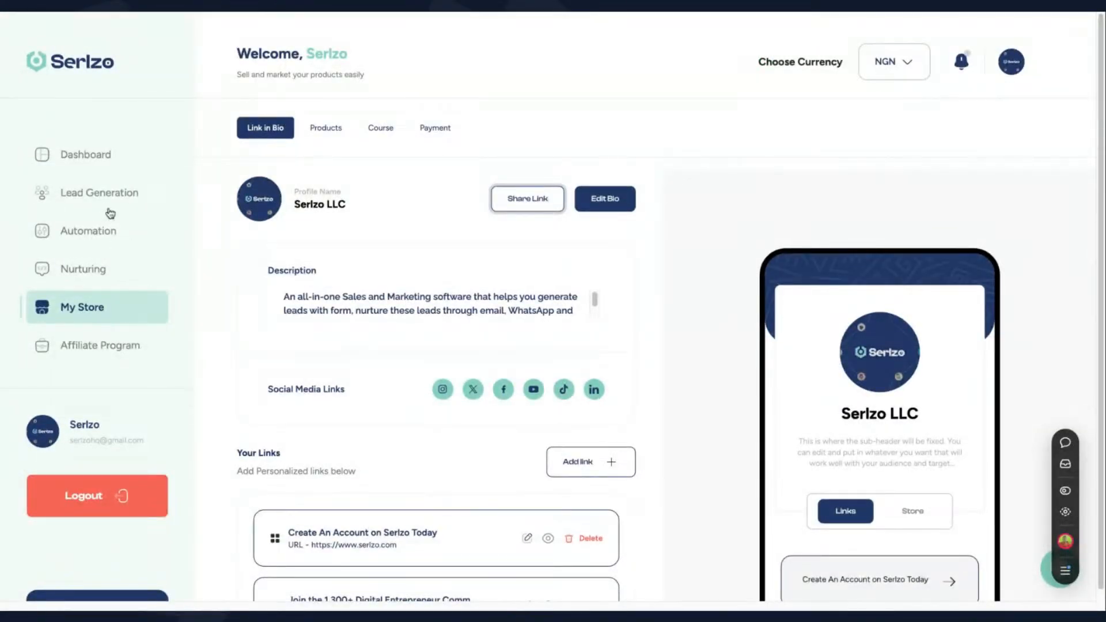
Show Automation's WhatsApp Marketing auto replies, closing the Scan QR Code modal
click(99, 231)
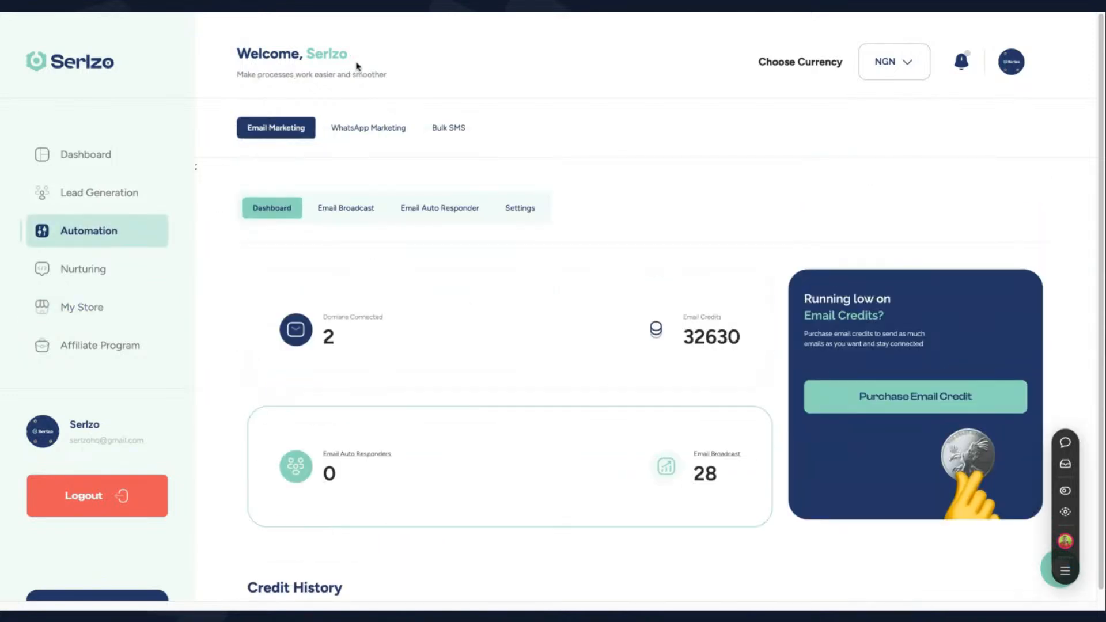
click(370, 126)
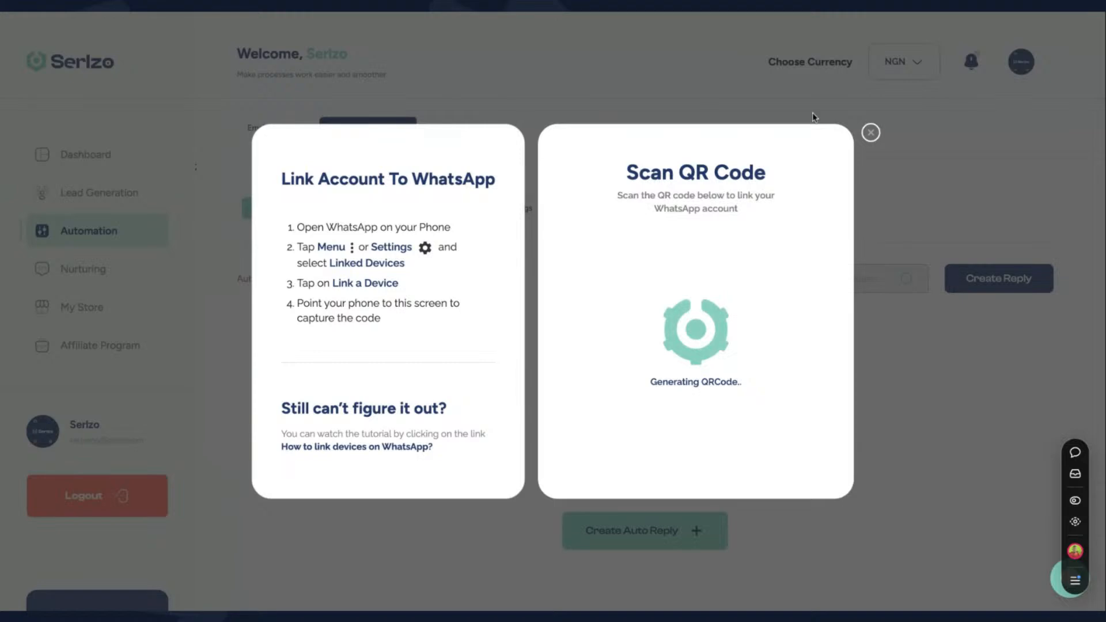
click(871, 132)
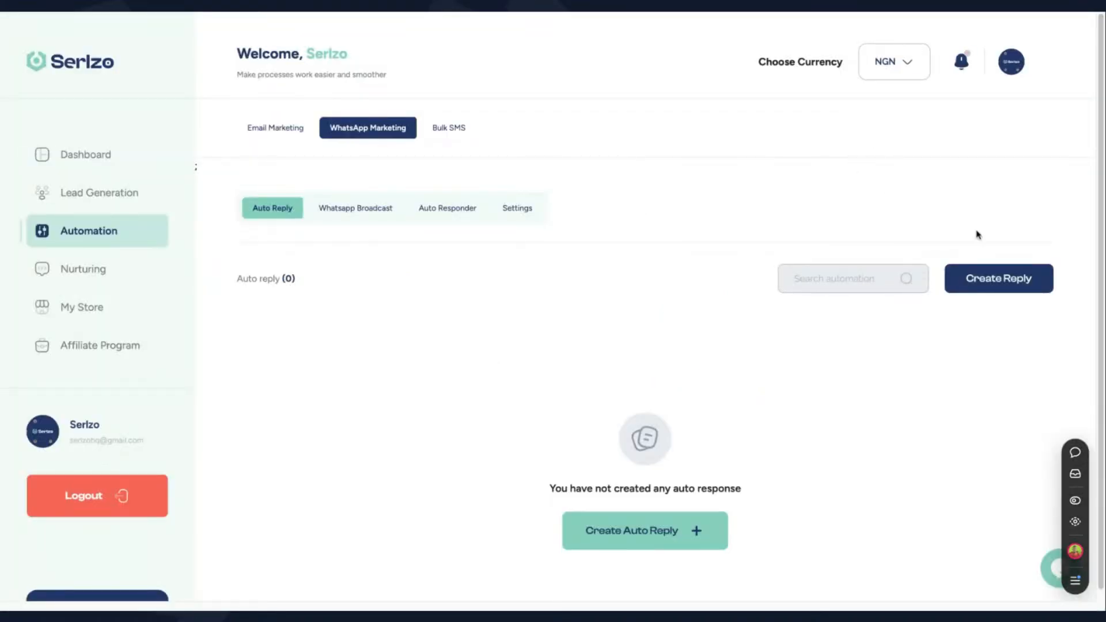
Start a new auto reply titled Real Estate Reply, pasting the properties enquiry as its prompt
click(997, 293)
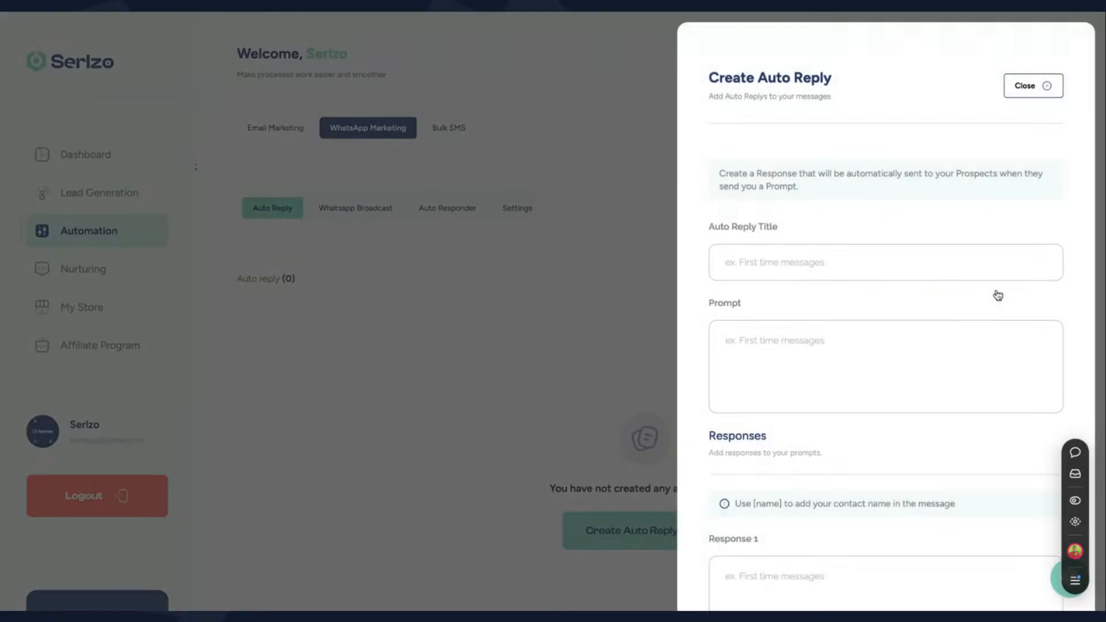
click(848, 256)
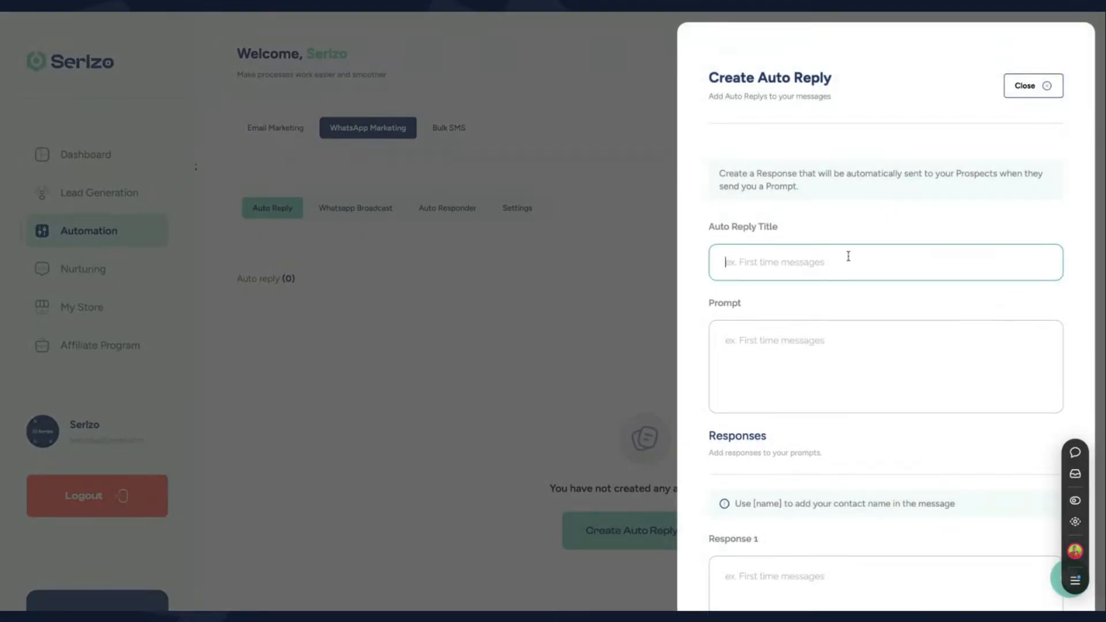
text(Real Estate Reply)
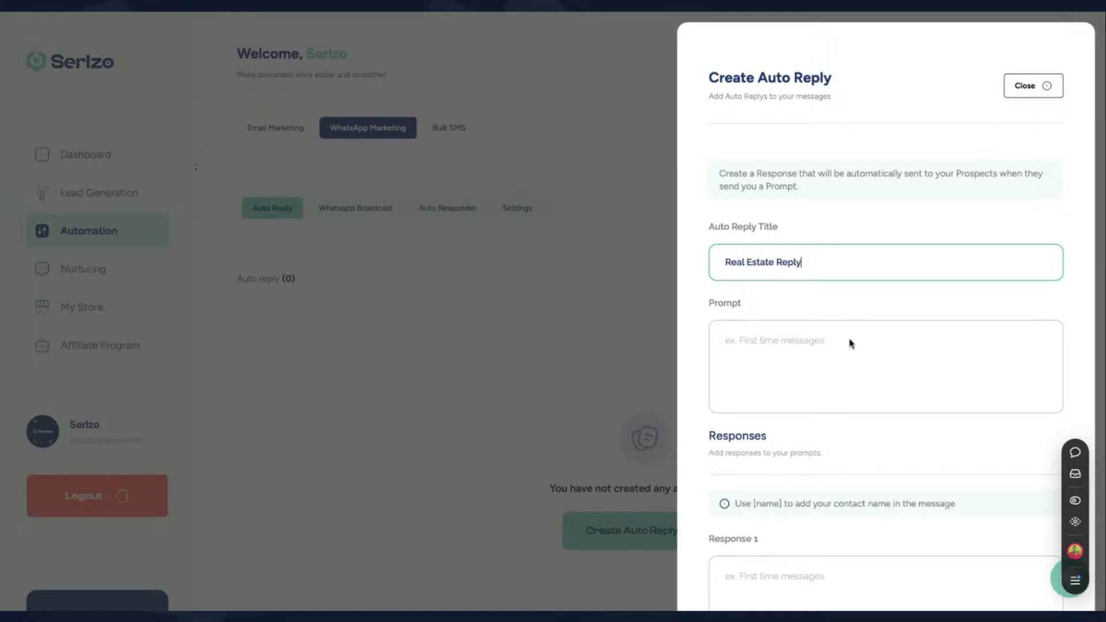
click(845, 348)
key(ctrl+v)
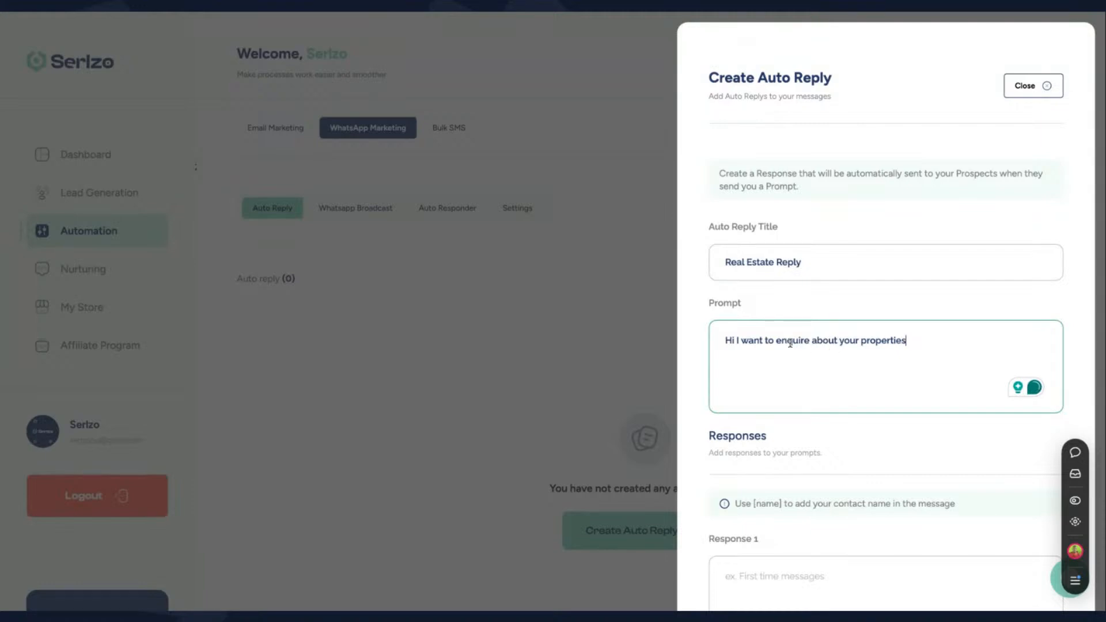
Write Response 1 beginning 'Great [name]' followed by an 'our properties are as follows:' line
scroll(790, 459, down, 3)
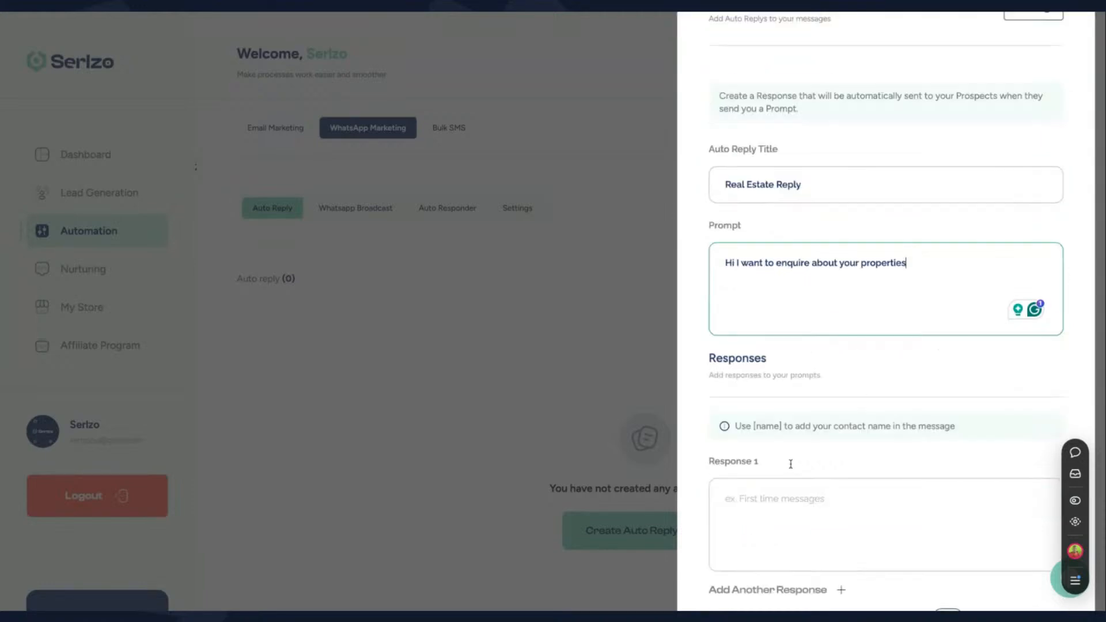
scroll(815, 401, down, 2)
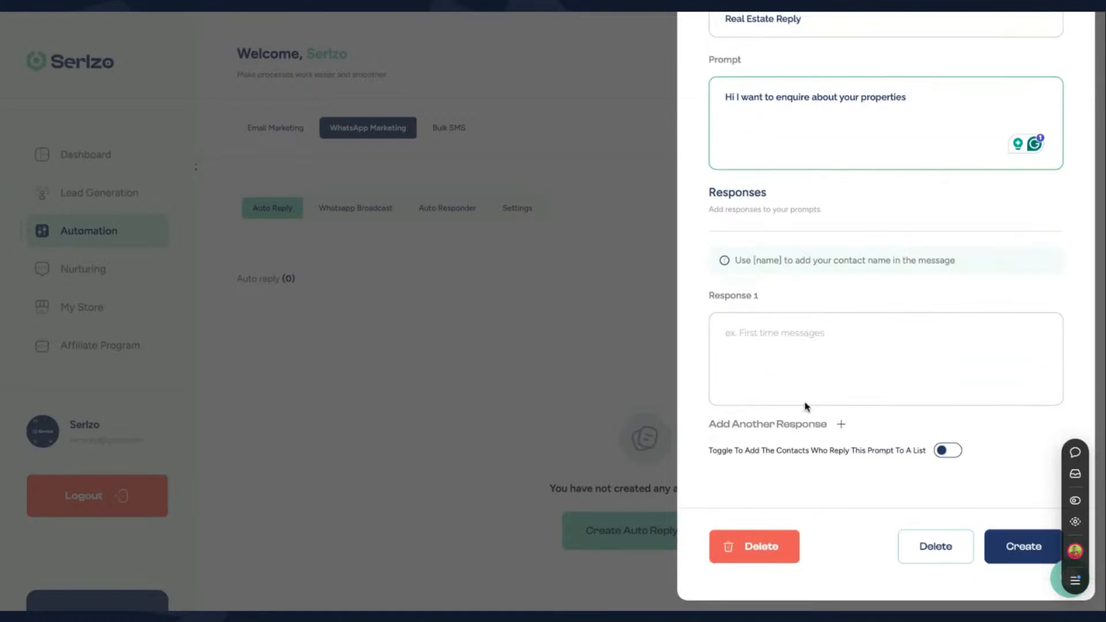
click(803, 348)
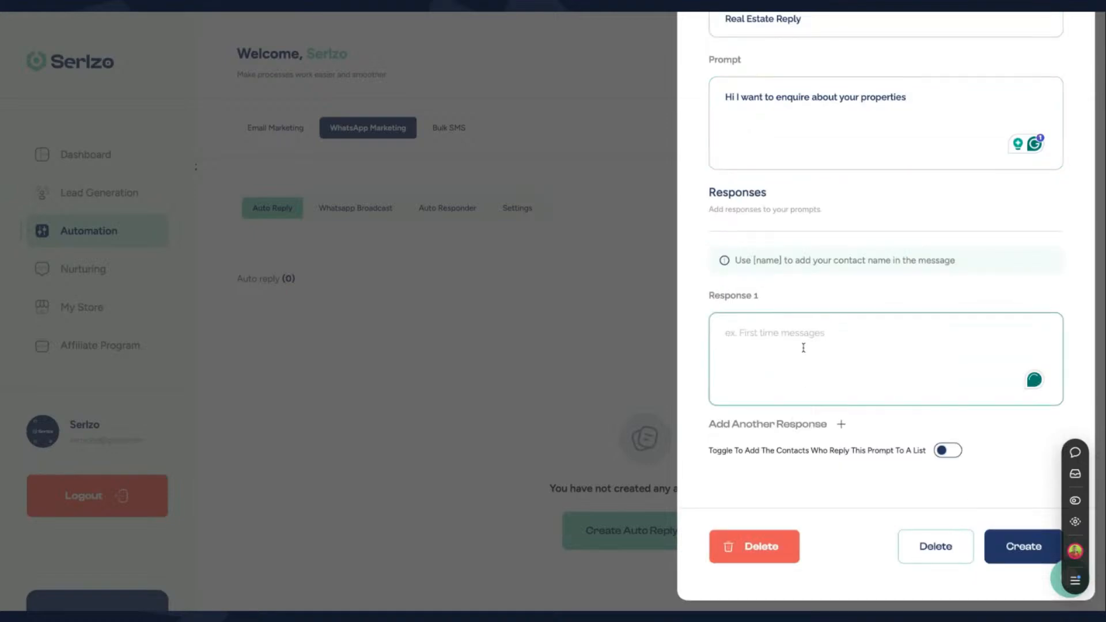
text(Grea)
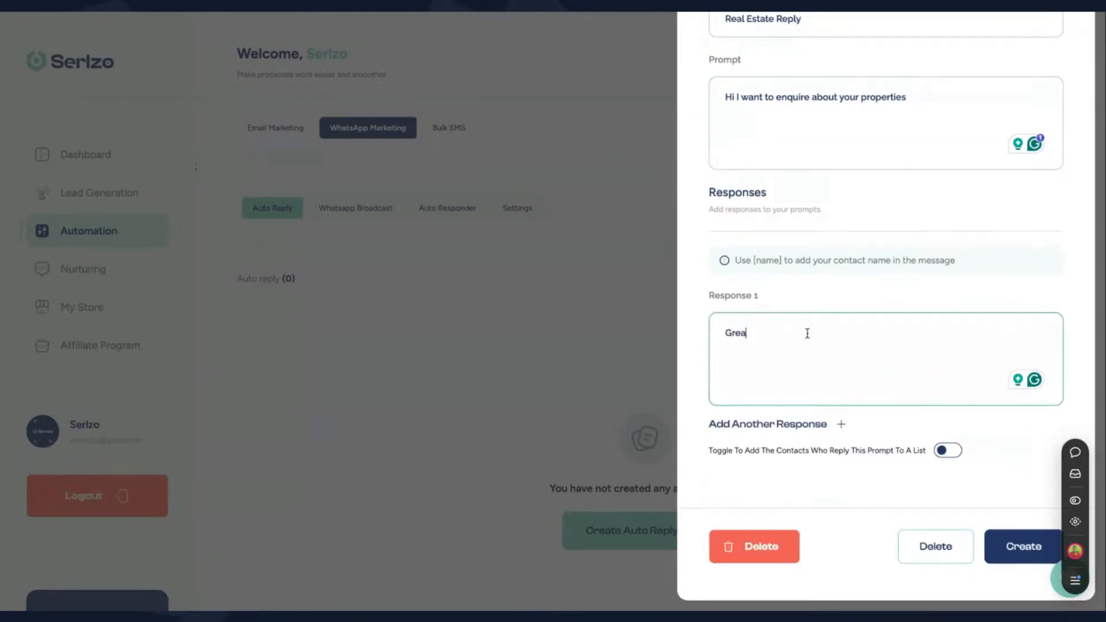
text(t, your)
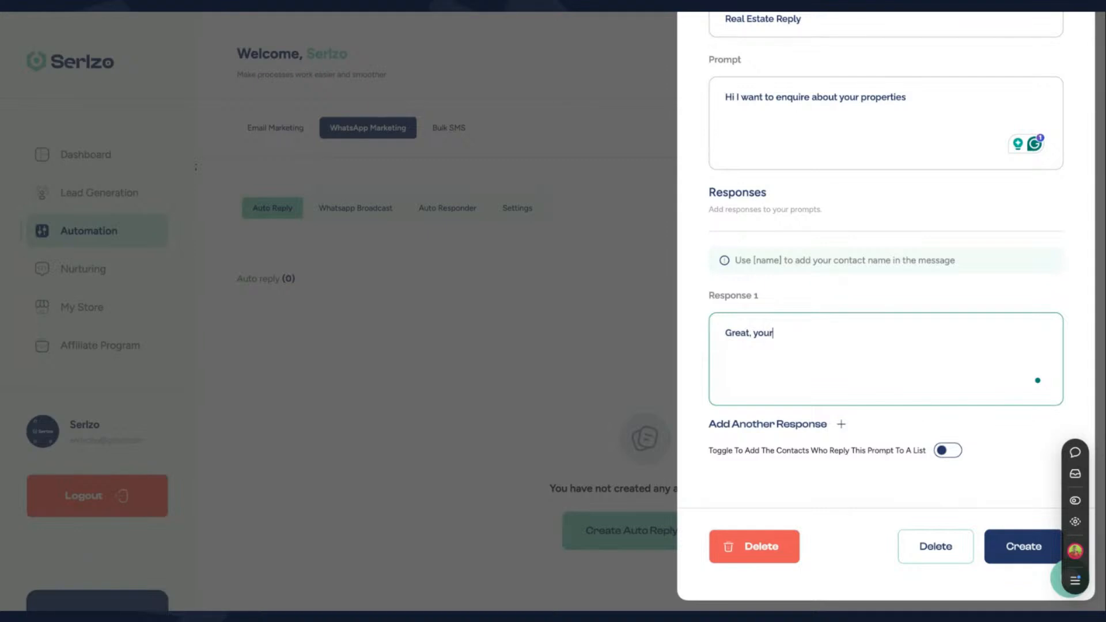
key(BackSpace)
key(BackSpace)
key(BackSpace)
key(BackSpace)
text(our properties are as follow)
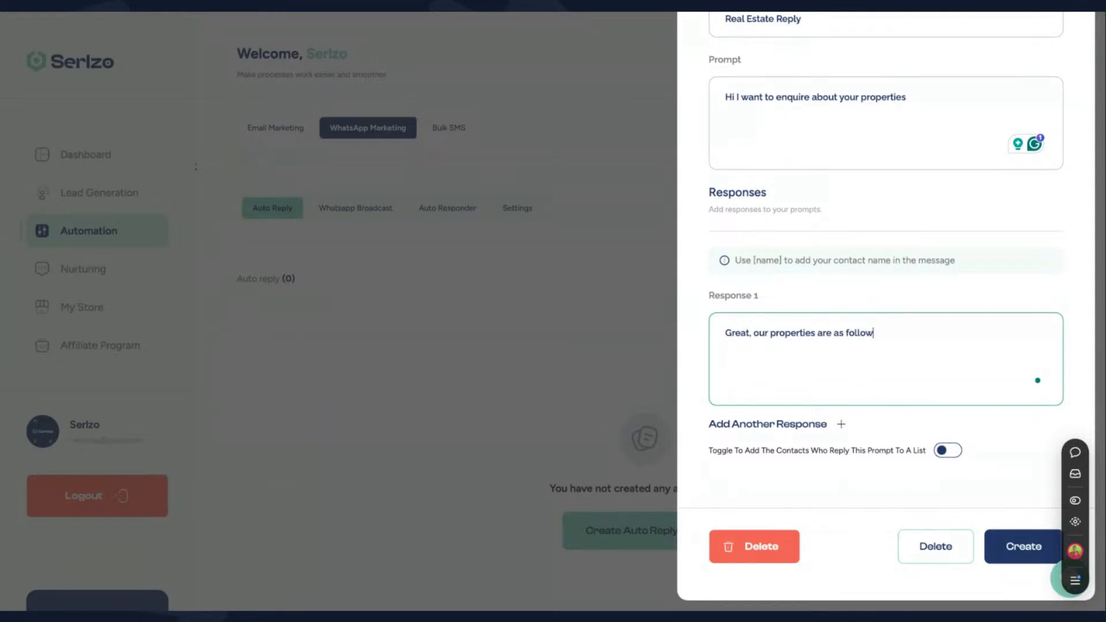
text(s:)
click(749, 333)
text([name)
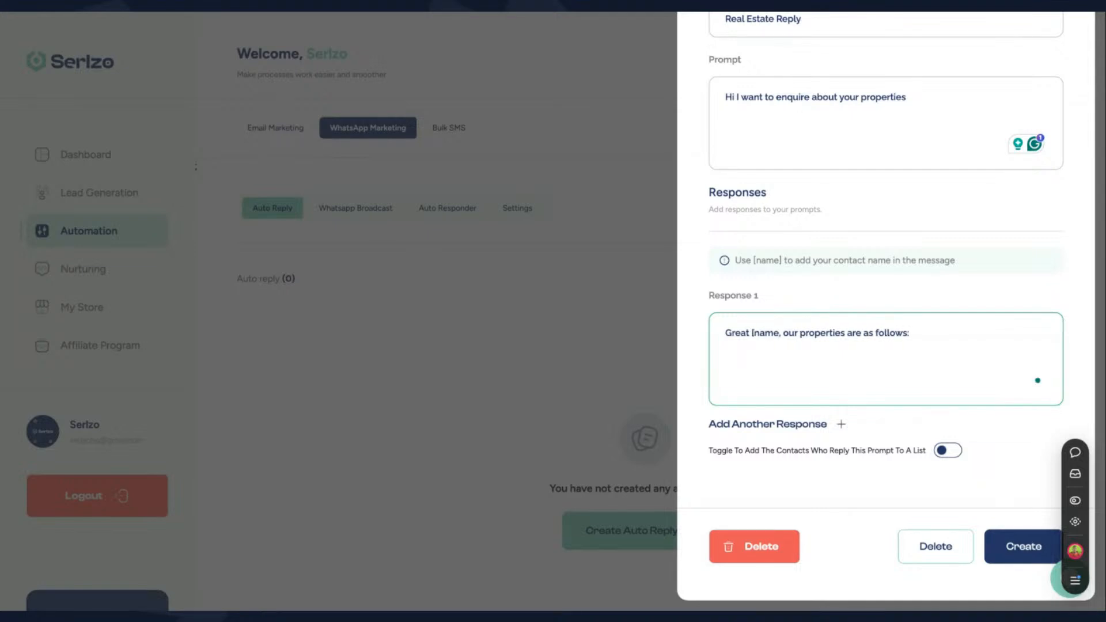
text(])
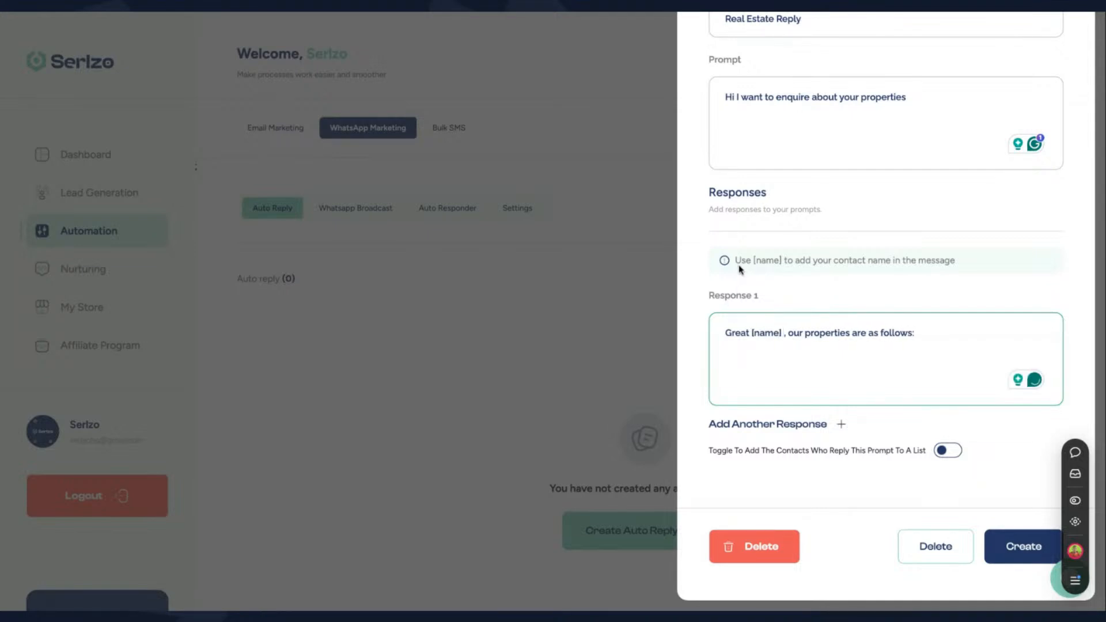
Replace the rest of Response 1 with 'Welcome message'
drag(736, 260, 932, 263)
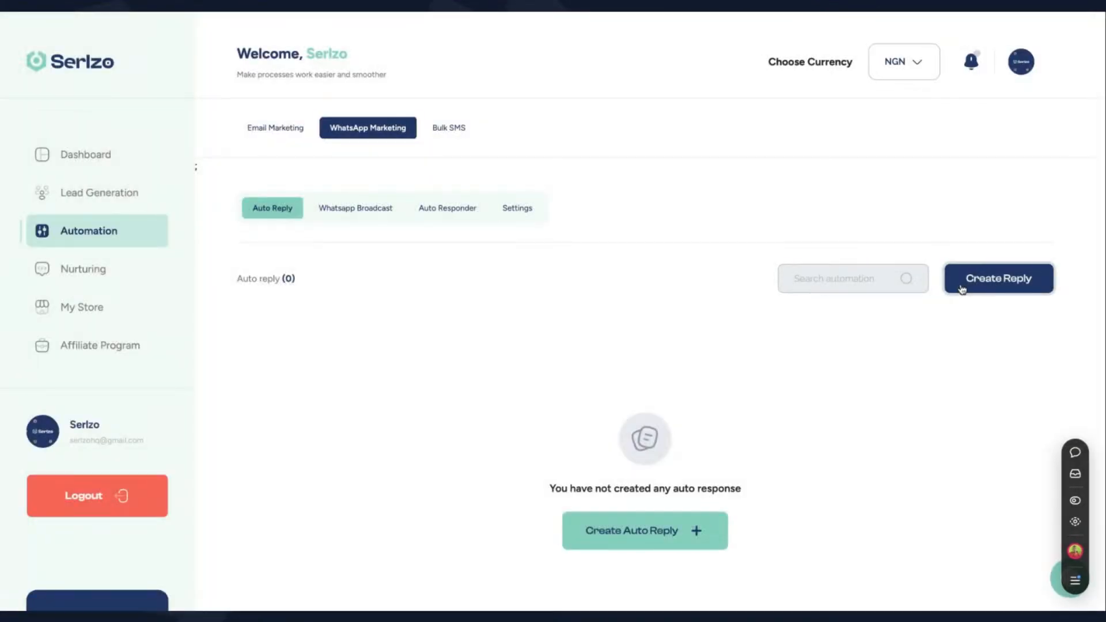
click(961, 282)
scroll(847, 388, down, 3)
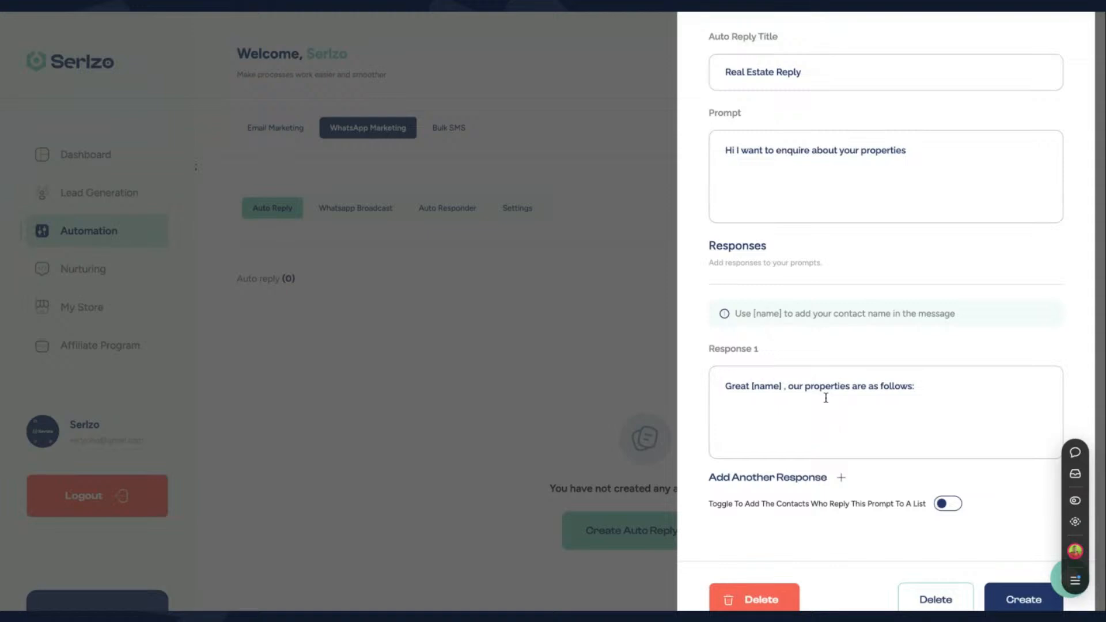
drag(918, 386, 790, 388)
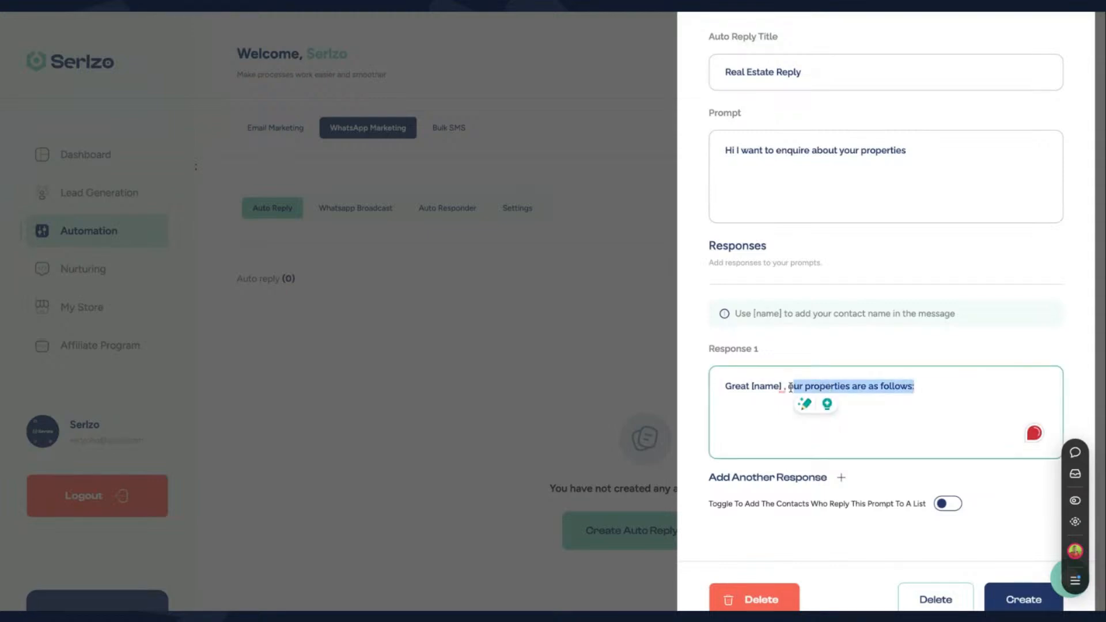
text(Welcome)
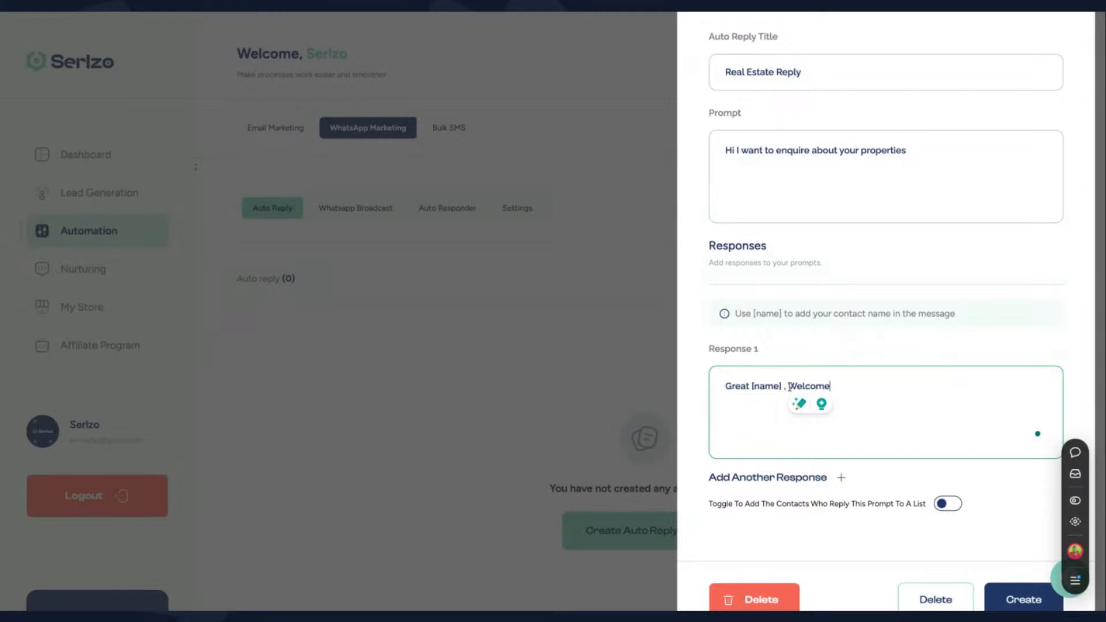
text( message)
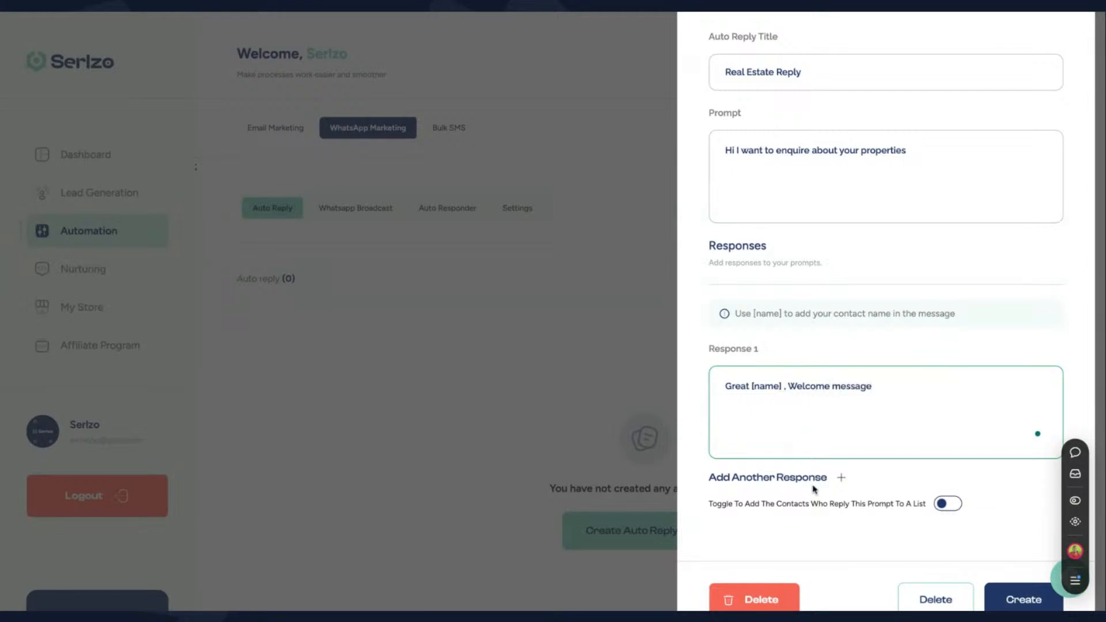
scroll(915, 279, down, 2)
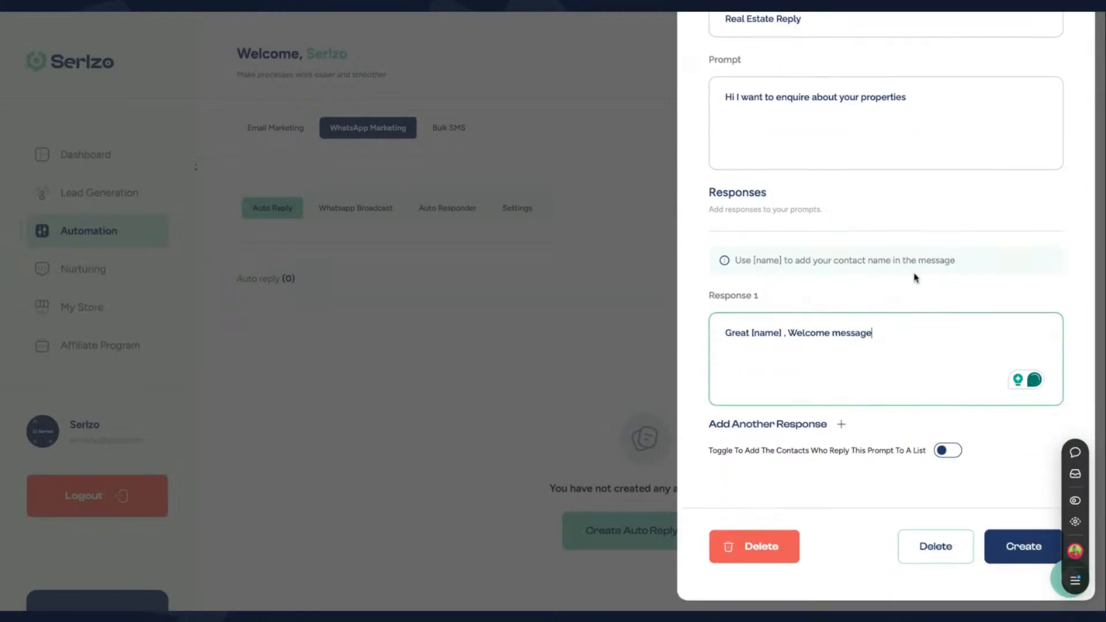
click(763, 452)
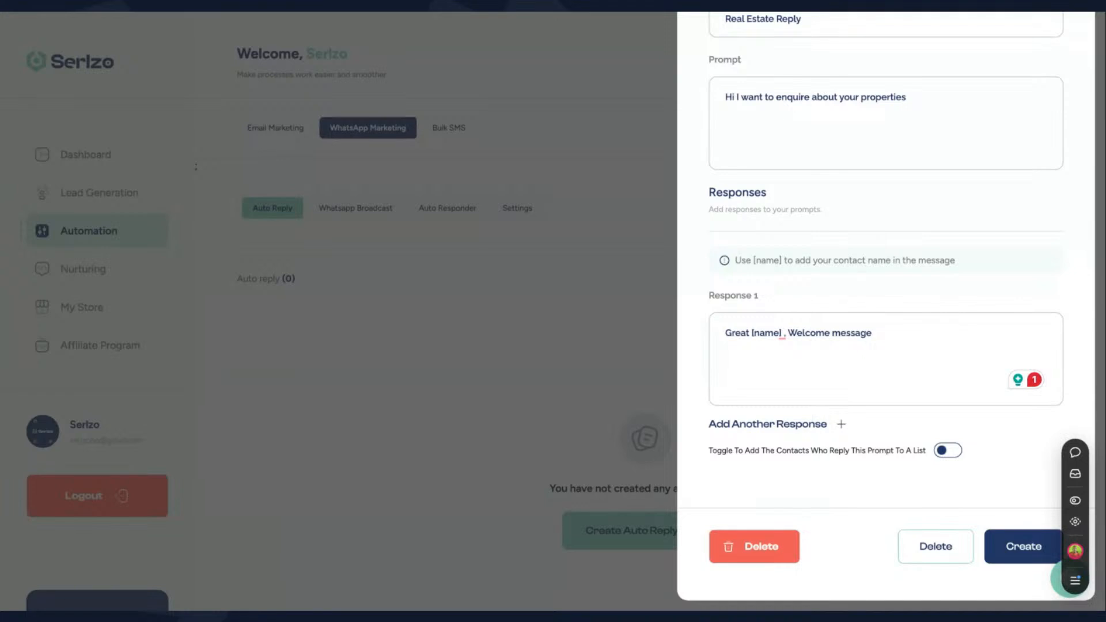
Add contacts who reply to the Demo list
click(948, 452)
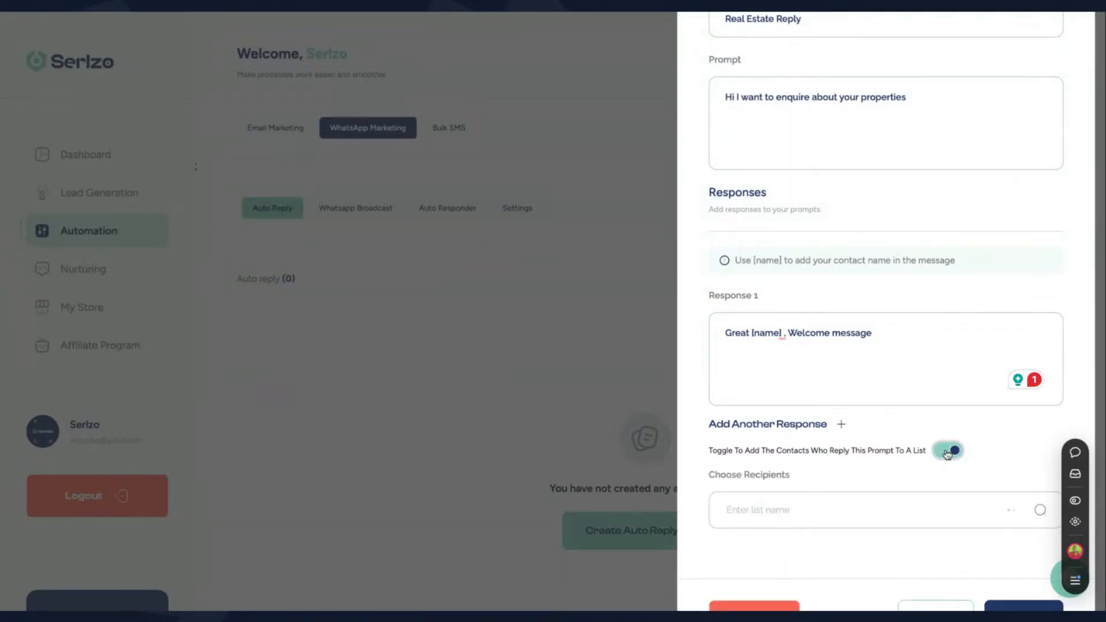
scroll(832, 464, down, 2)
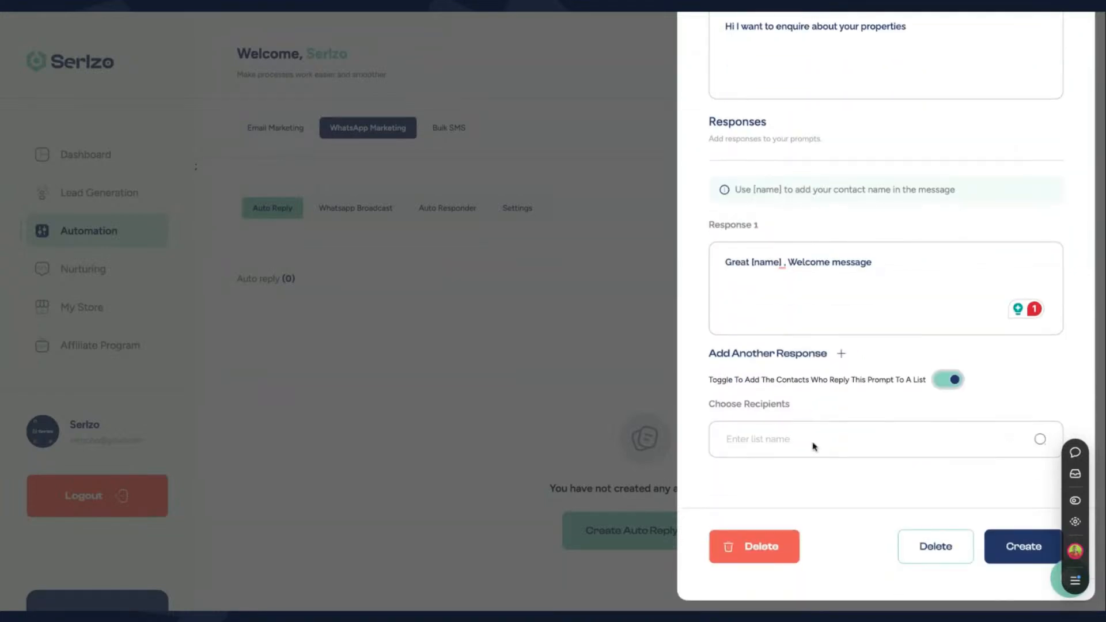
click(813, 447)
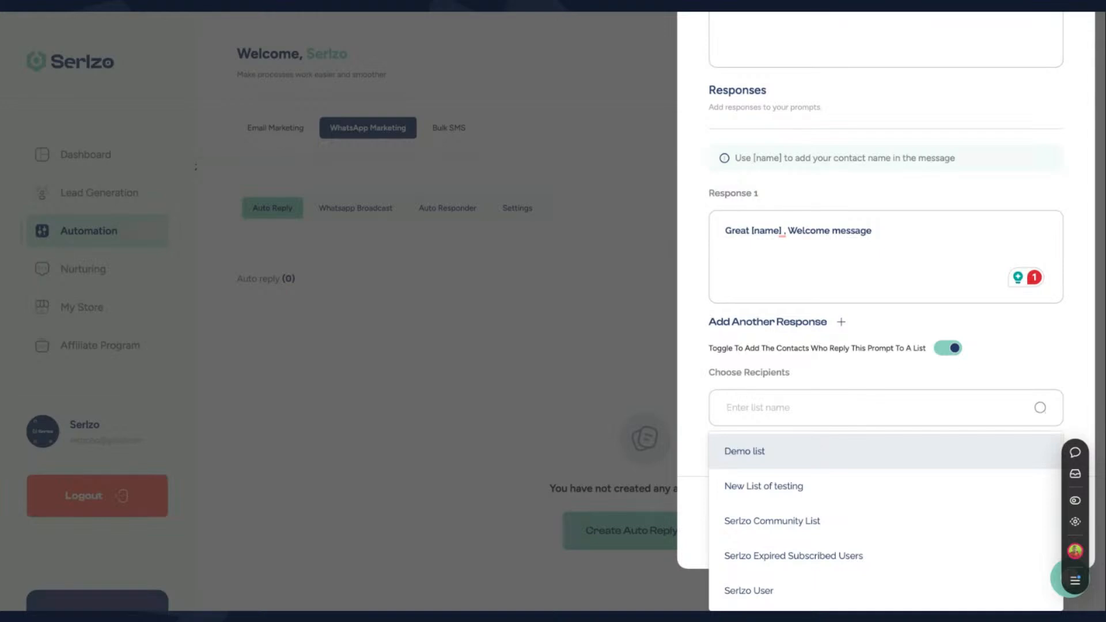
key(Return)
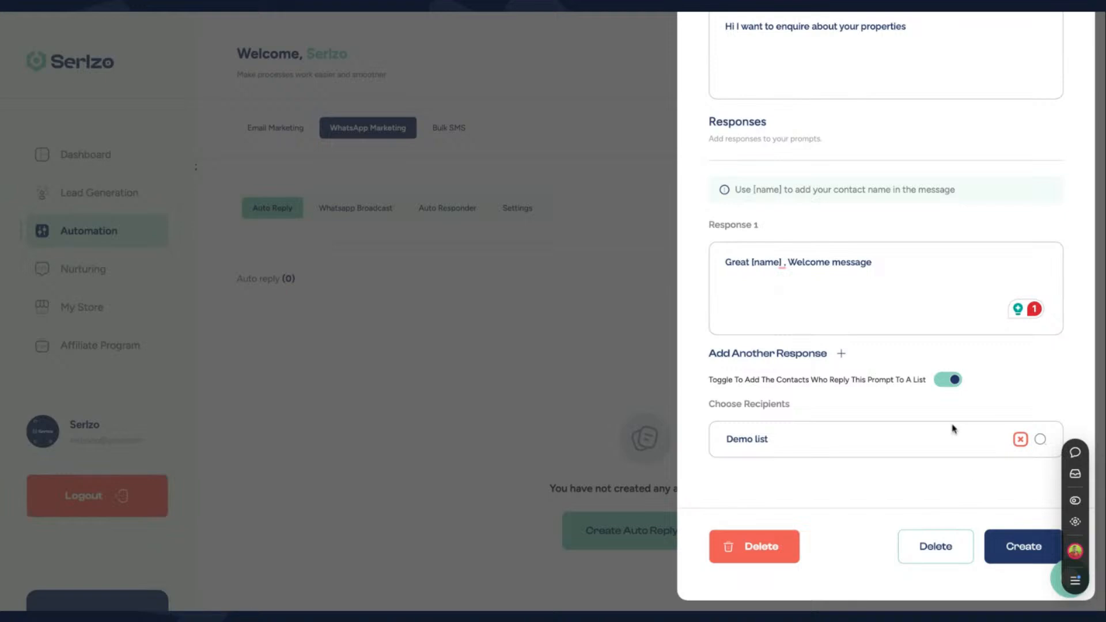
Add a second response and try saving, which fails because the WhatsApp Business account is inactive
click(813, 358)
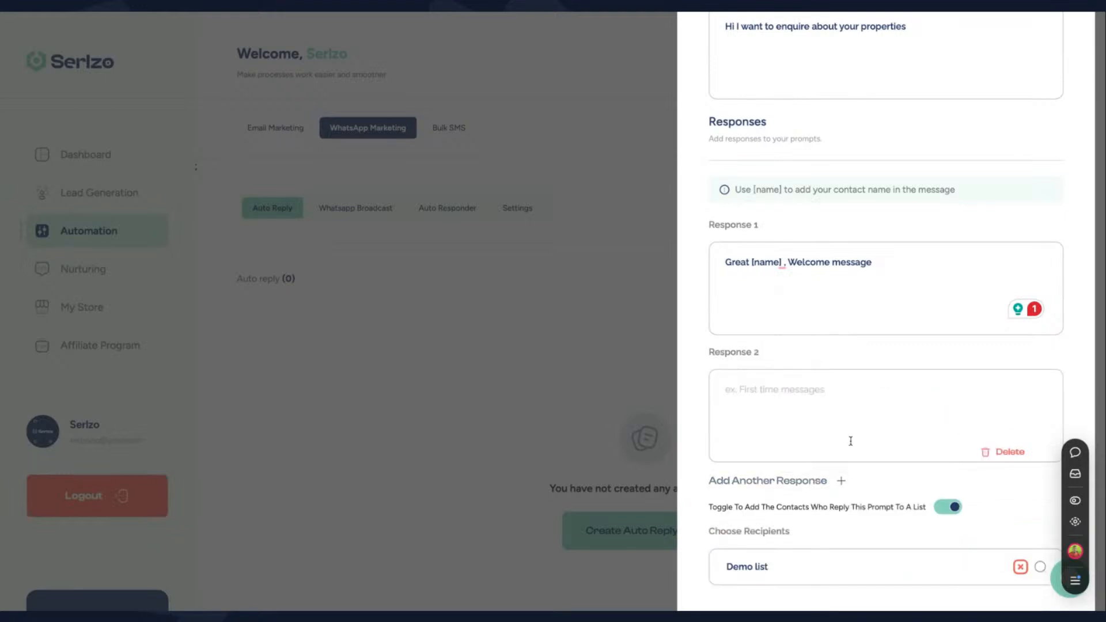
scroll(850, 442, down, 3)
click(1020, 546)
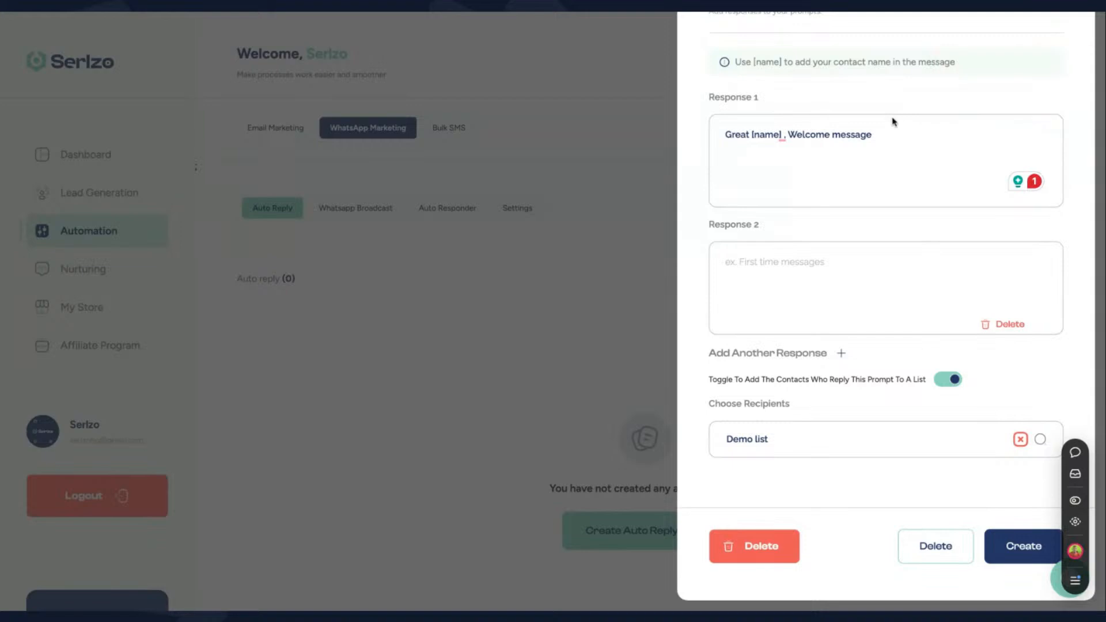
Close the Create Auto Reply panel without saving Real Estate Reply
scroll(864, 121, up, 5)
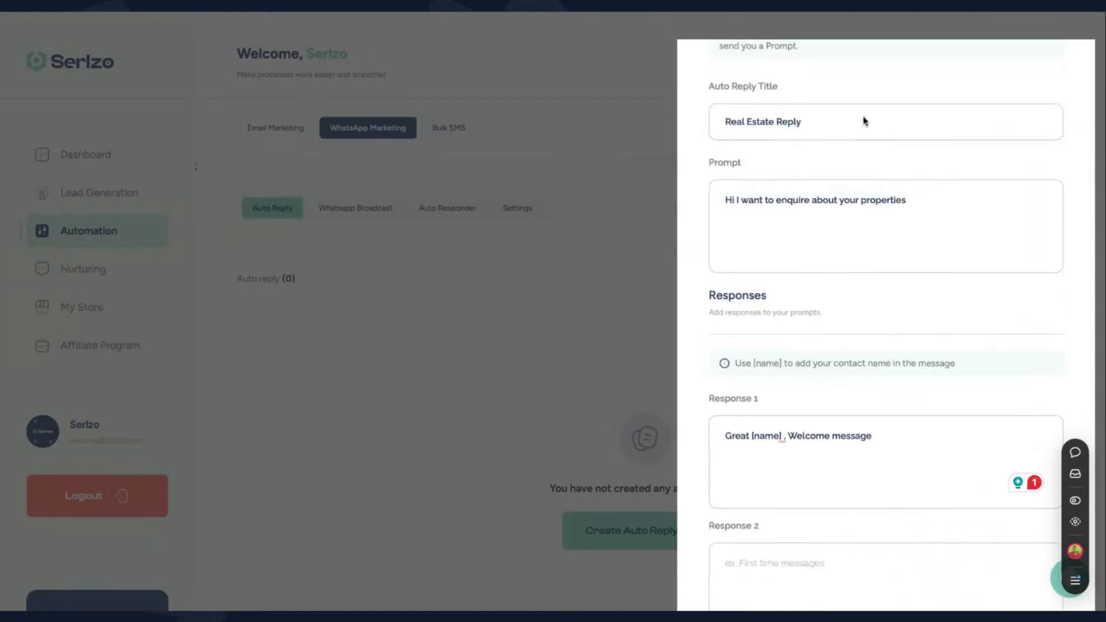
scroll(864, 121, up, 3)
click(1022, 86)
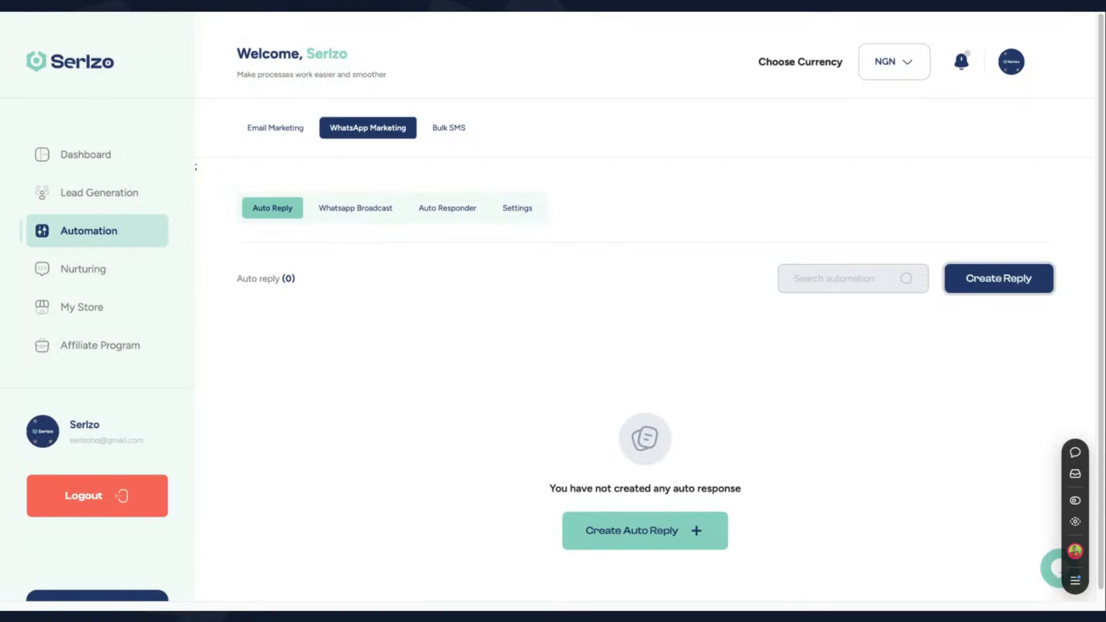
Reload the Automation page and dismiss the Link Account To WhatsApp QR modal
key(F5)
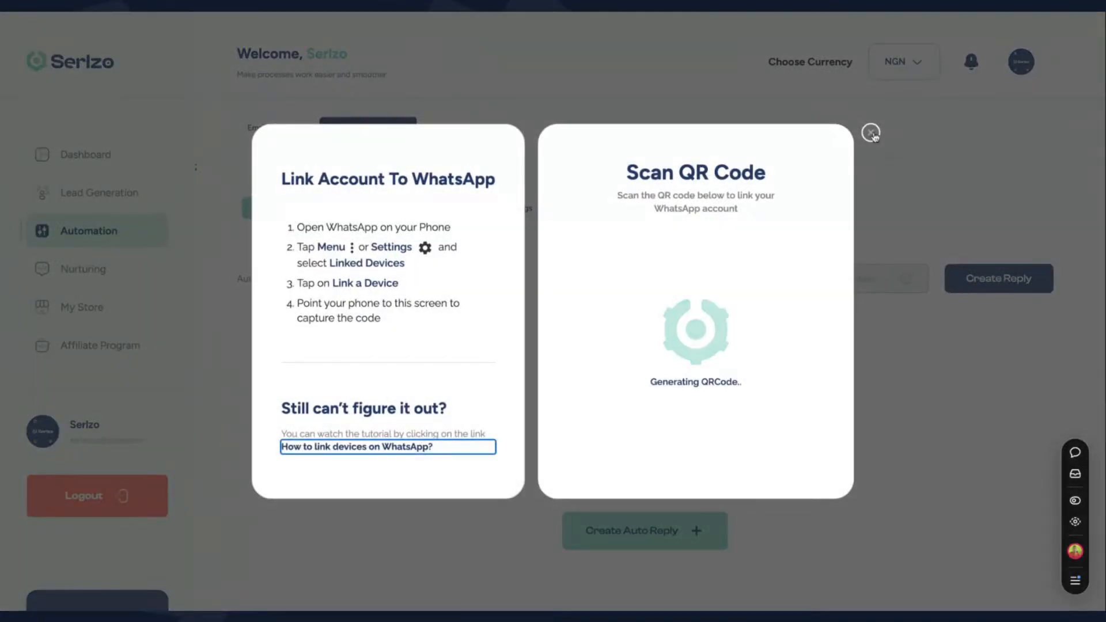
click(871, 133)
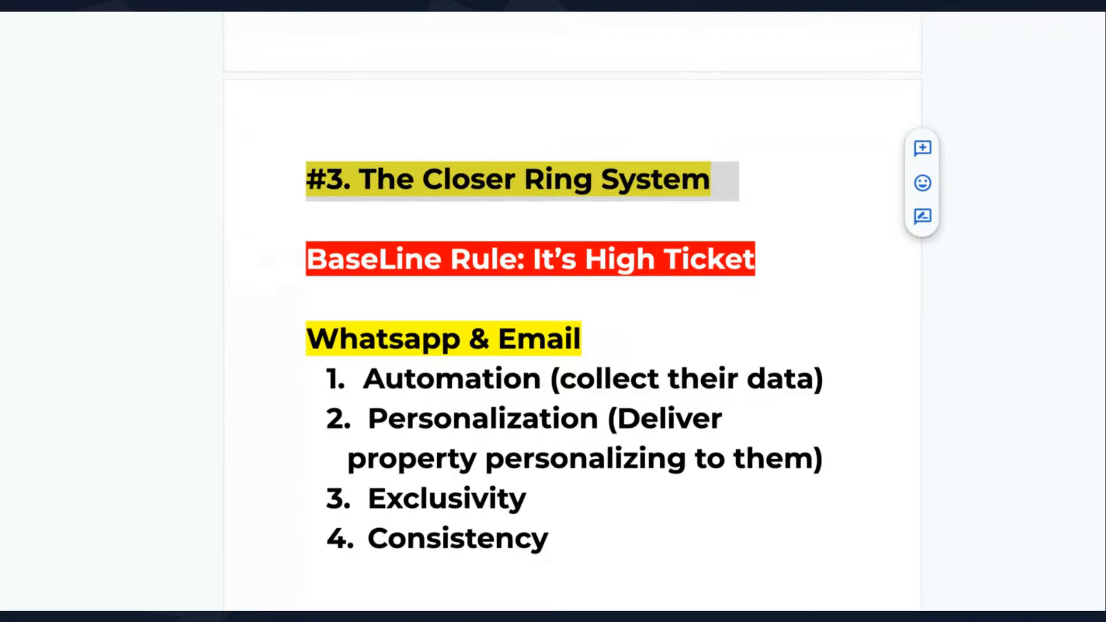
Leave the Closer Ring System notes for Serlzo's empty WhatsApp Auto Reply list
key(Escape)
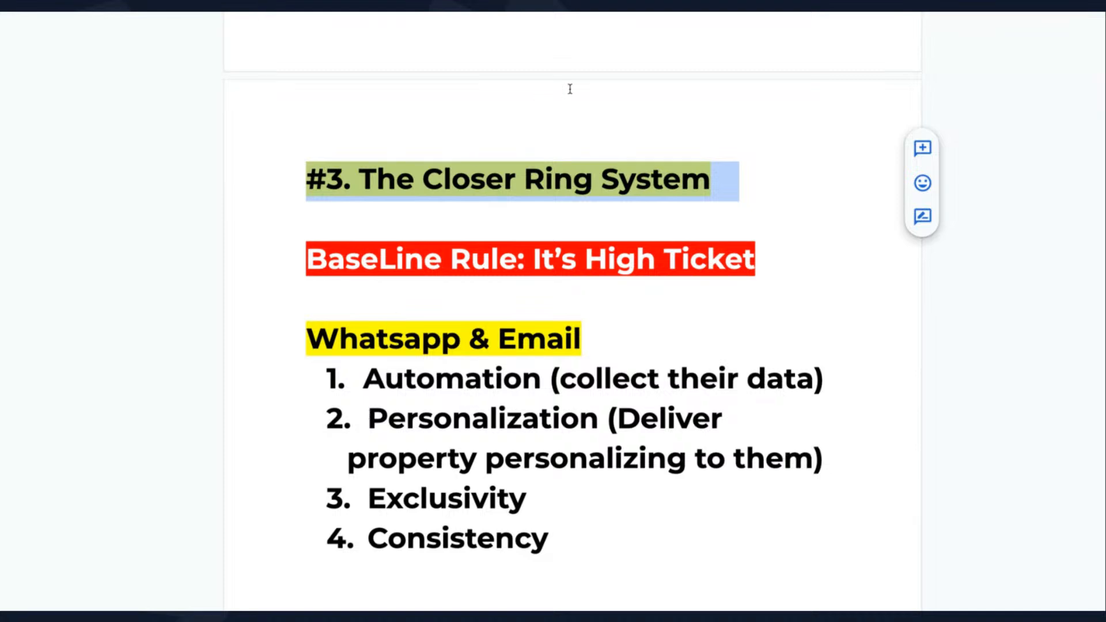
click(588, 12)
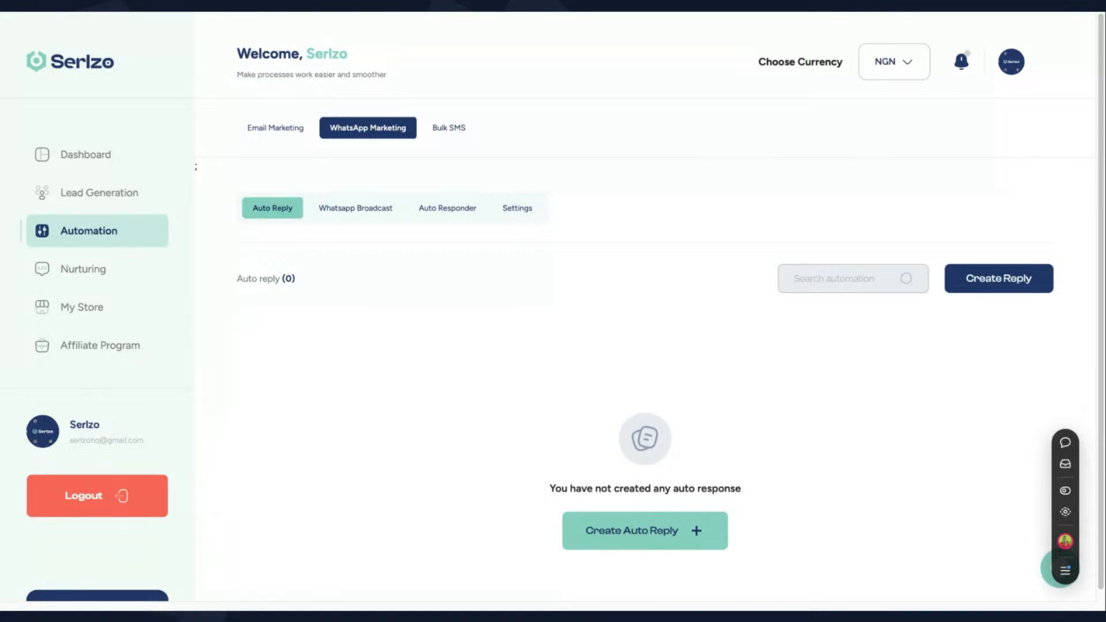
Open My Store's Link in Bio page and start a new personalised link
click(86, 314)
scroll(446, 392, down, 3)
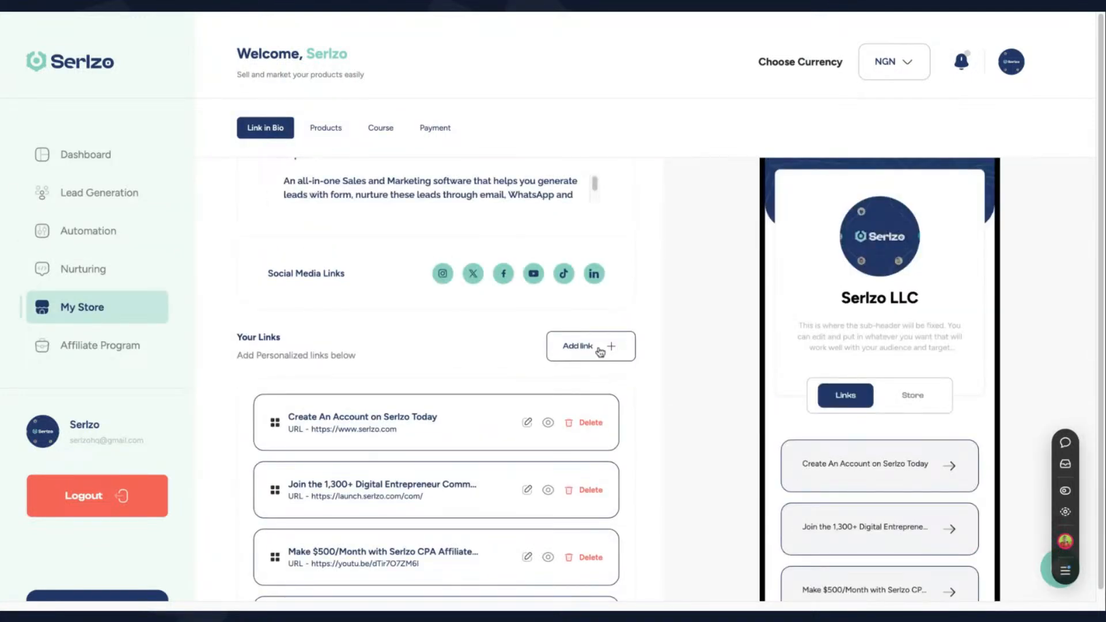
click(601, 358)
Title the new link 'Click to Inquire about Evolve Estate'
click(744, 181)
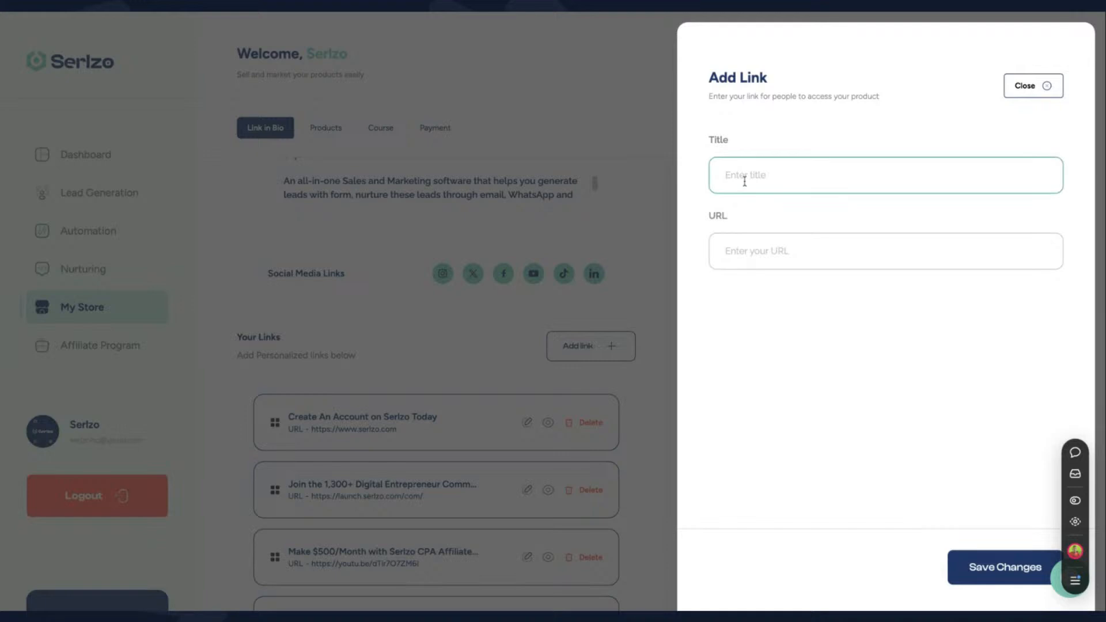
text(CLick to Inquire about Elveove)
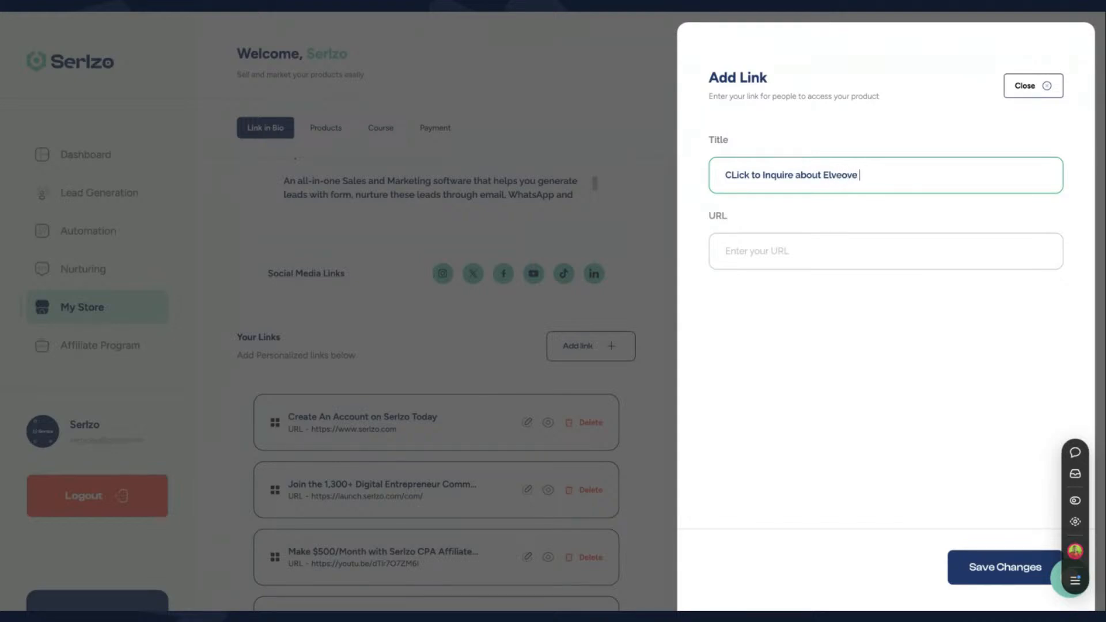
key(BackSpace)
key(BackSpace)
key(BackSpace)
key(BackSpace)
key(BackSpace)
text(vove)
key(BackSpace)
key(BackSpace)
key(BackSpace)
key(BackSpace)
key(BackSpace)
text(vlove Esa)
key(BackSpace)
key(BackSpace)
text(t)
key(BackSpace)
text(state)
double_click(846, 174)
text(Evolve)
Discard the unsaved Evolve Estate link and scroll down to Click to Chat us on Whatsapp
click(864, 247)
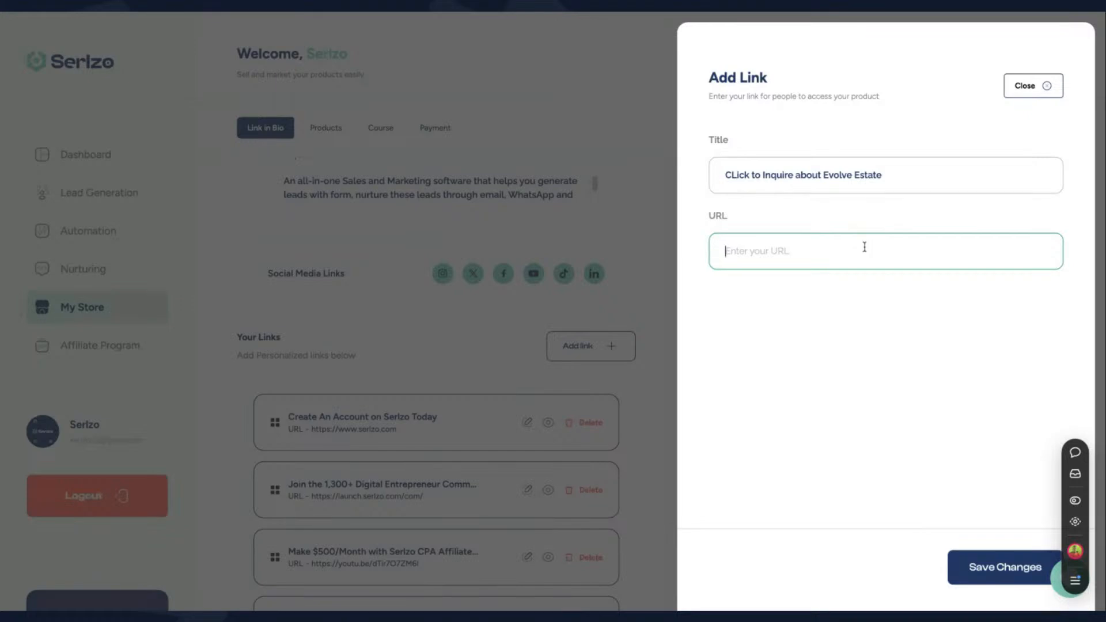
click(558, 13)
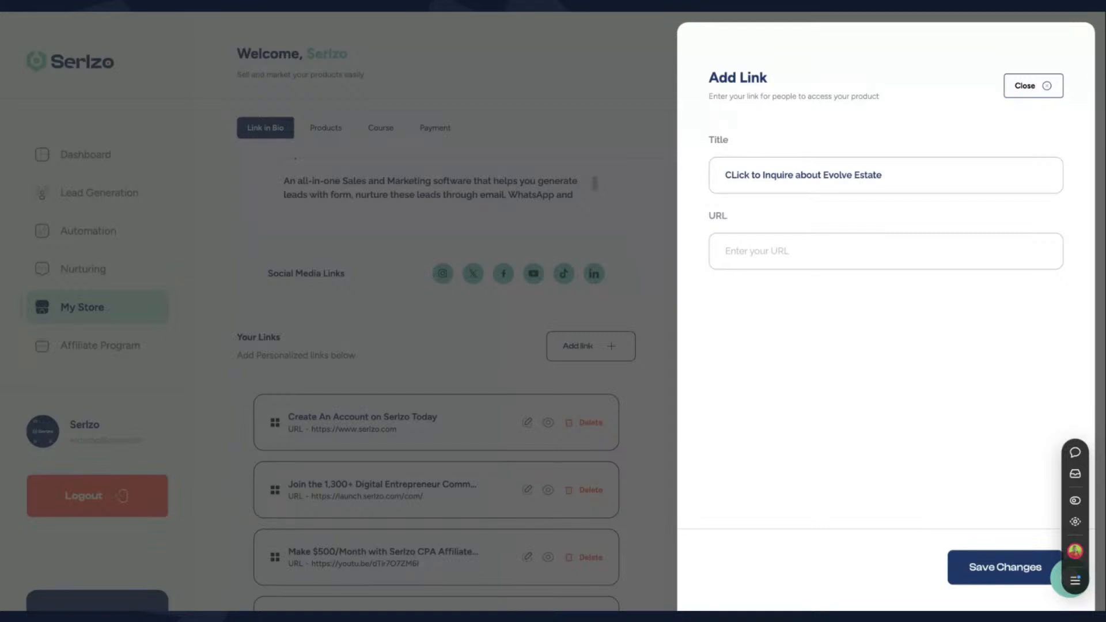
click(806, 251)
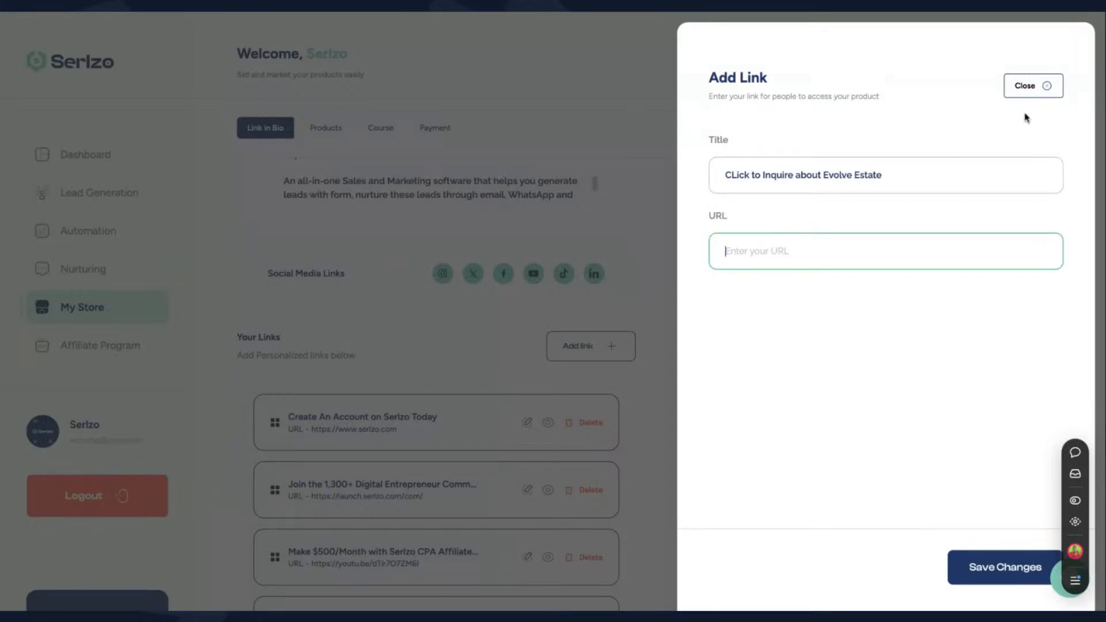
click(1036, 86)
scroll(597, 392, down, 2)
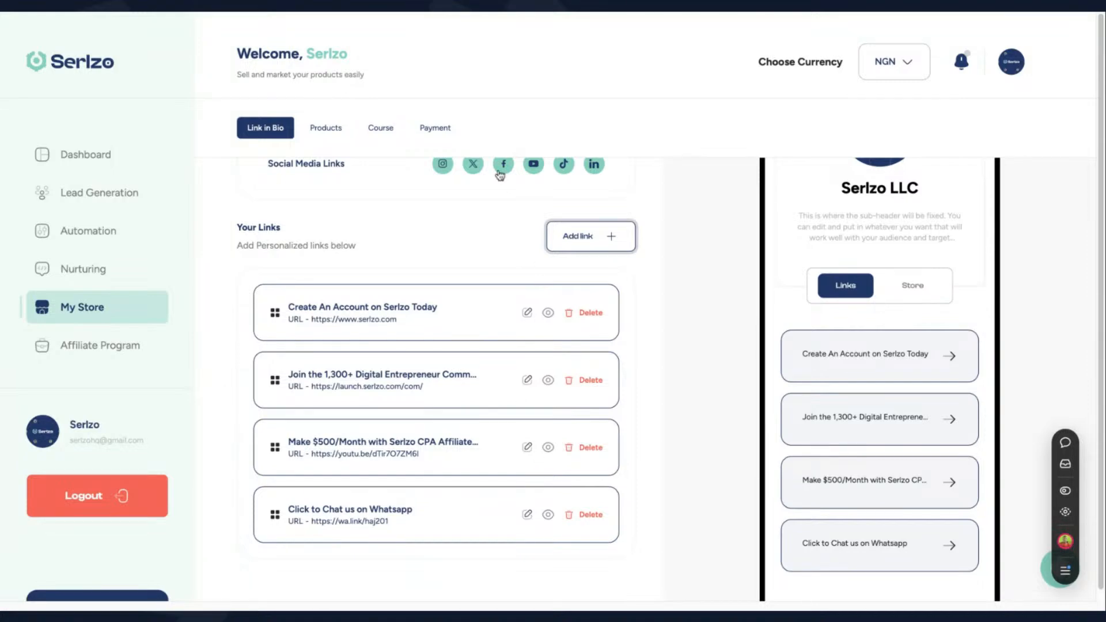
Go to Automation's WhatsApp Marketing, close the QR modal, and show the empty Whatsapp Broadcast list
click(119, 197)
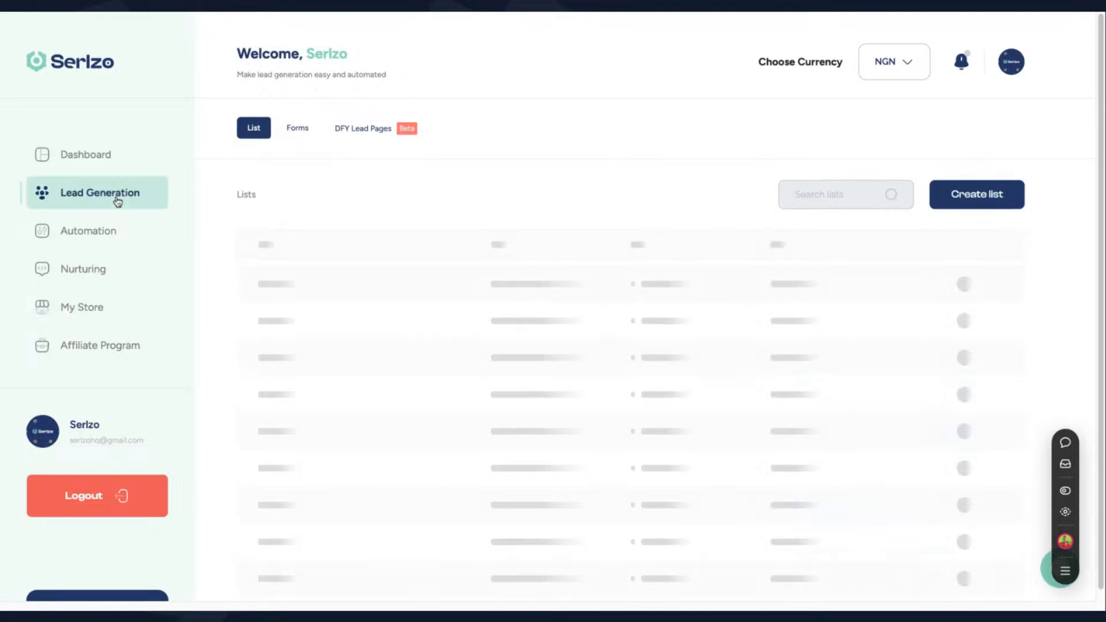
click(107, 236)
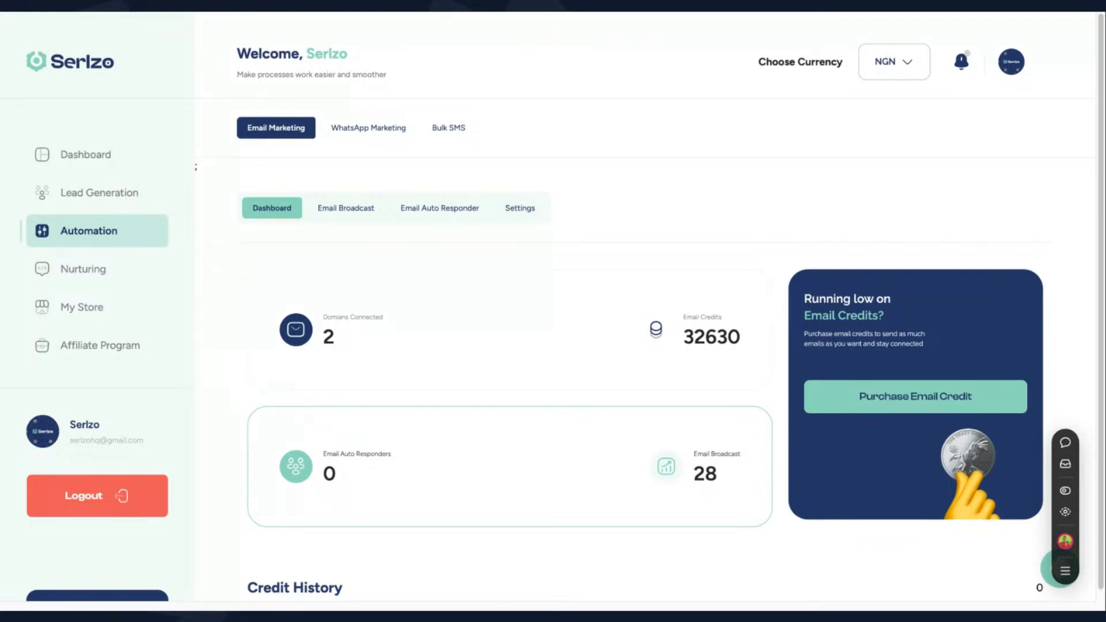
click(369, 127)
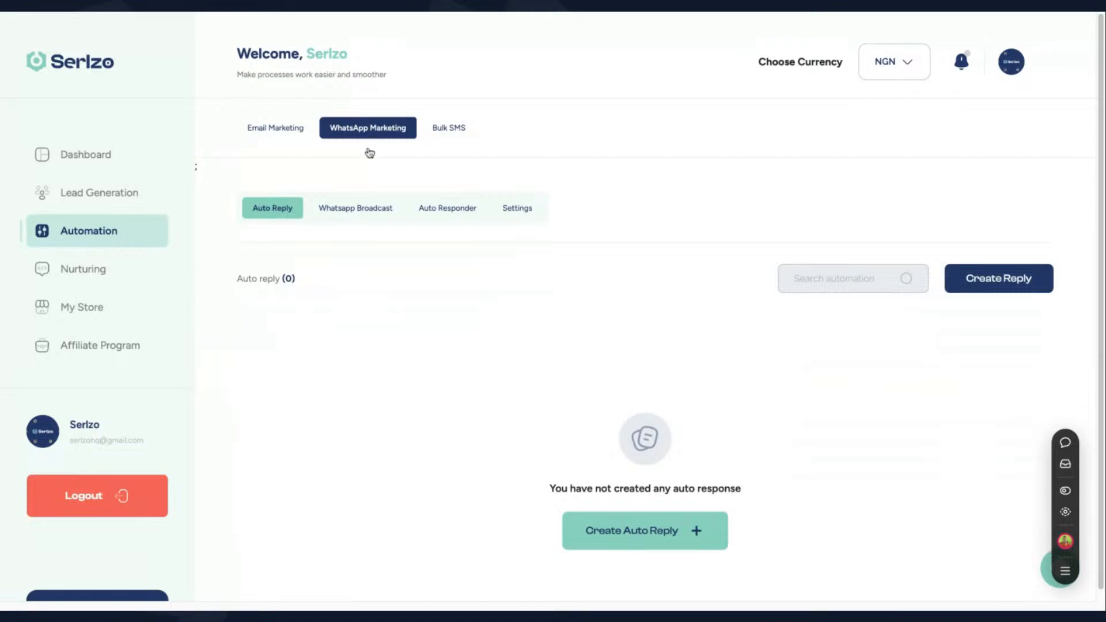
click(358, 214)
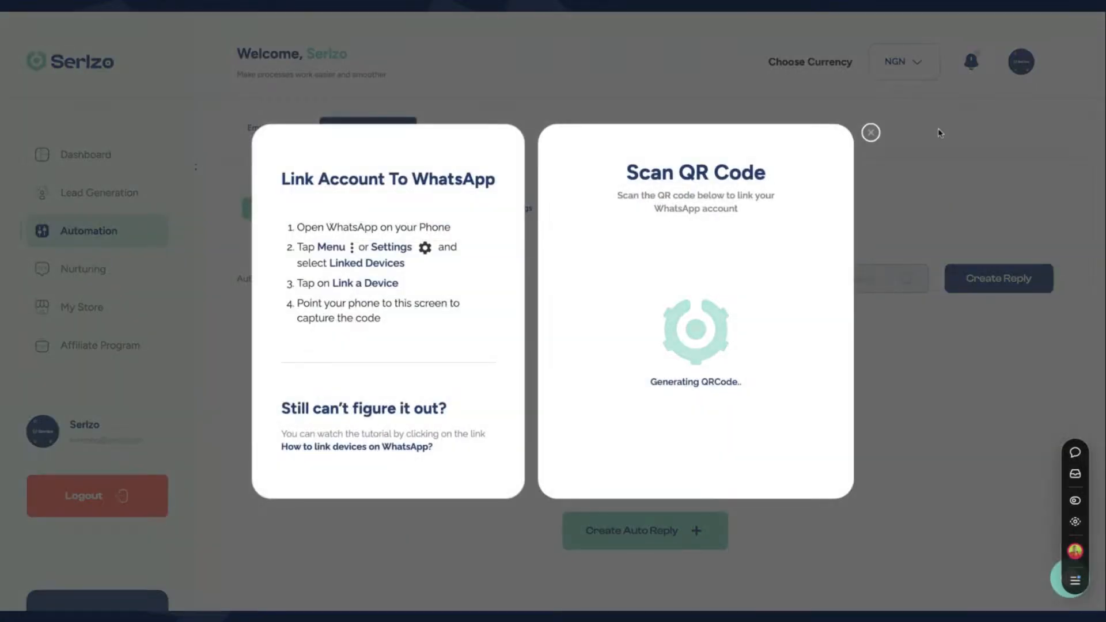
click(865, 136)
click(374, 212)
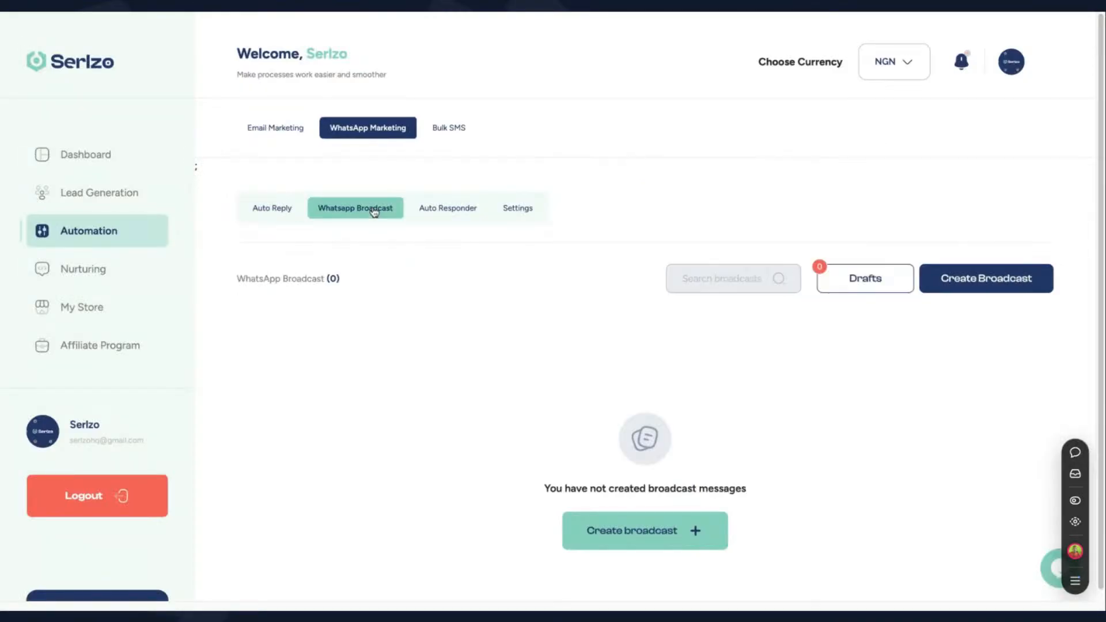
Start a new broadcast whose message reads 'hi [First Name]'
click(996, 282)
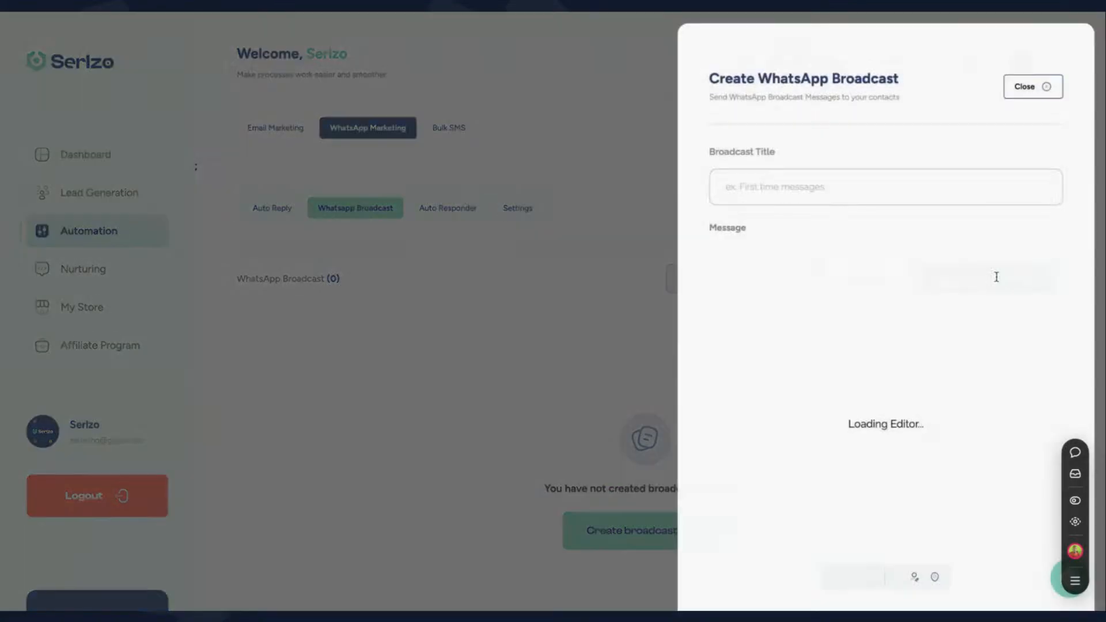
scroll(877, 293, down, 2)
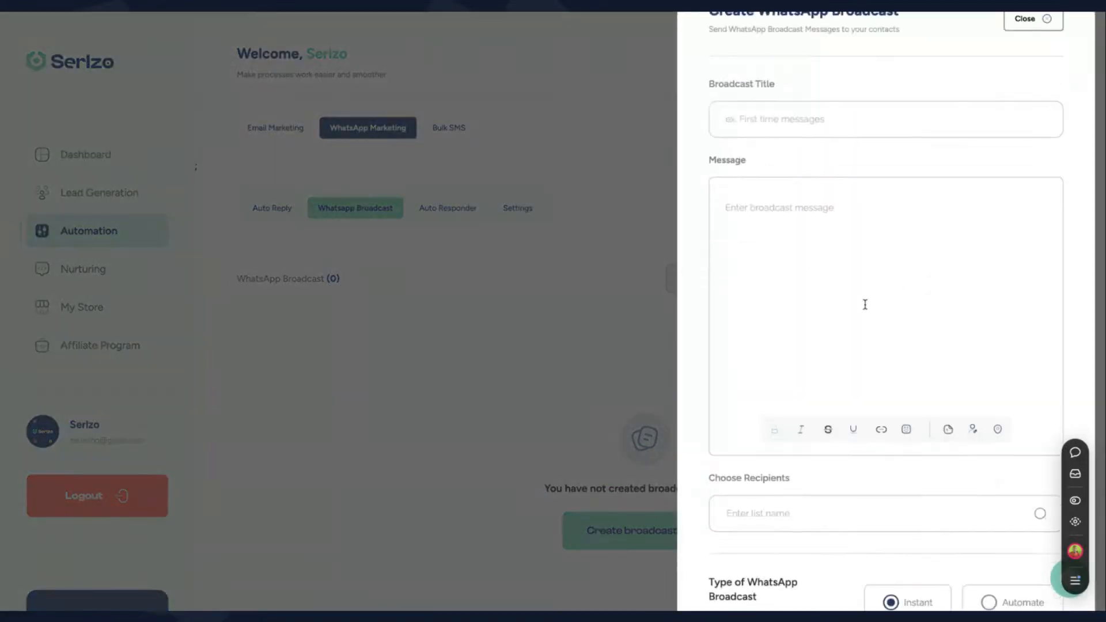
click(827, 232)
text(hi)
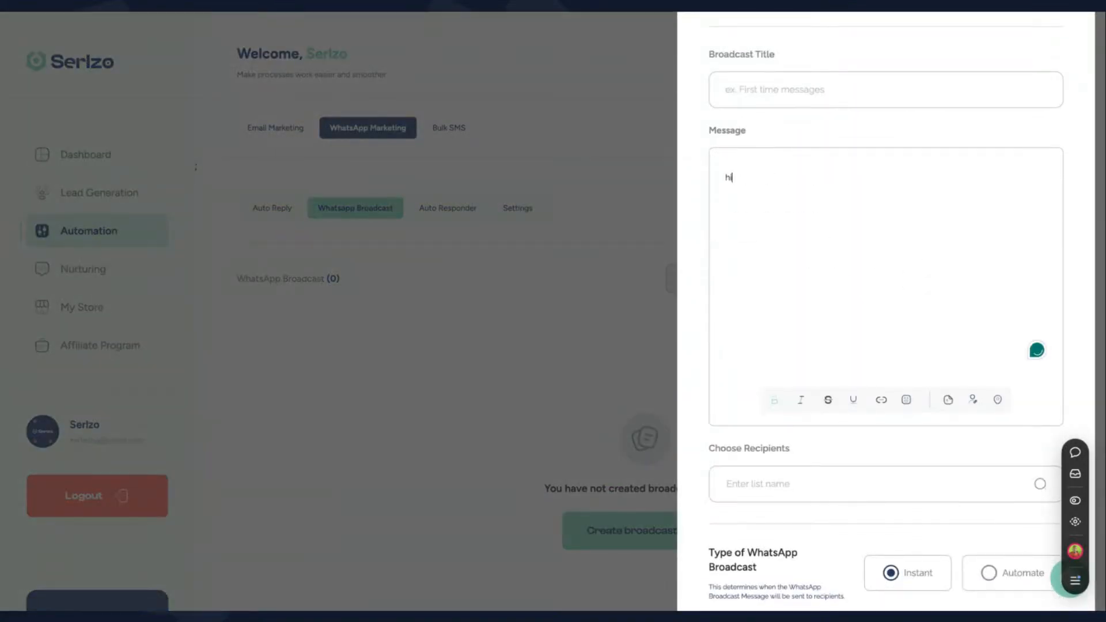
click(974, 400)
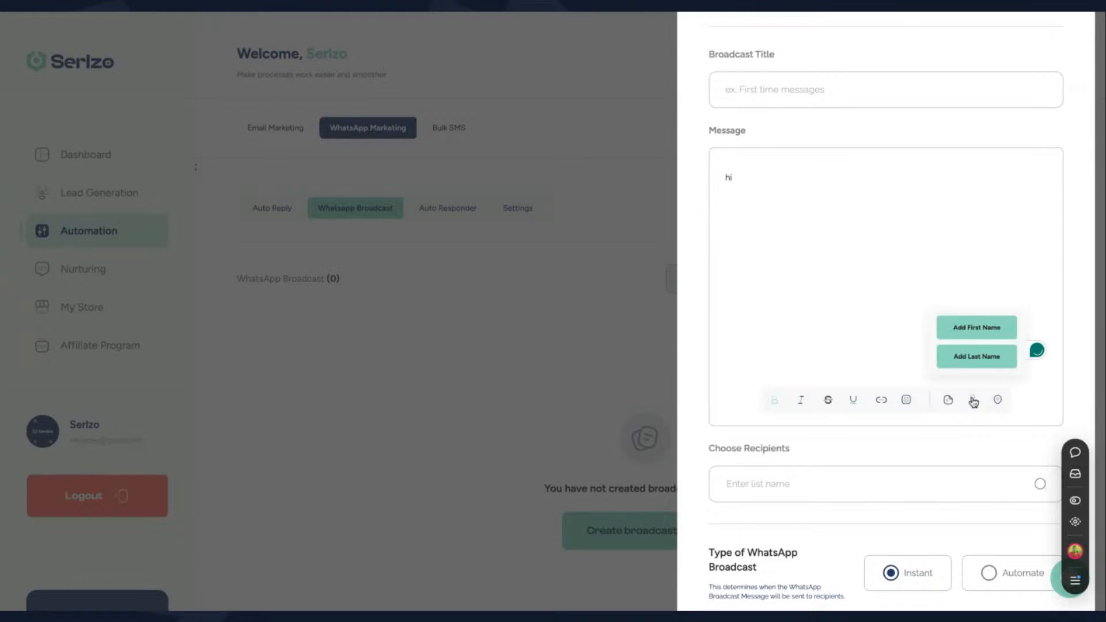
click(976, 329)
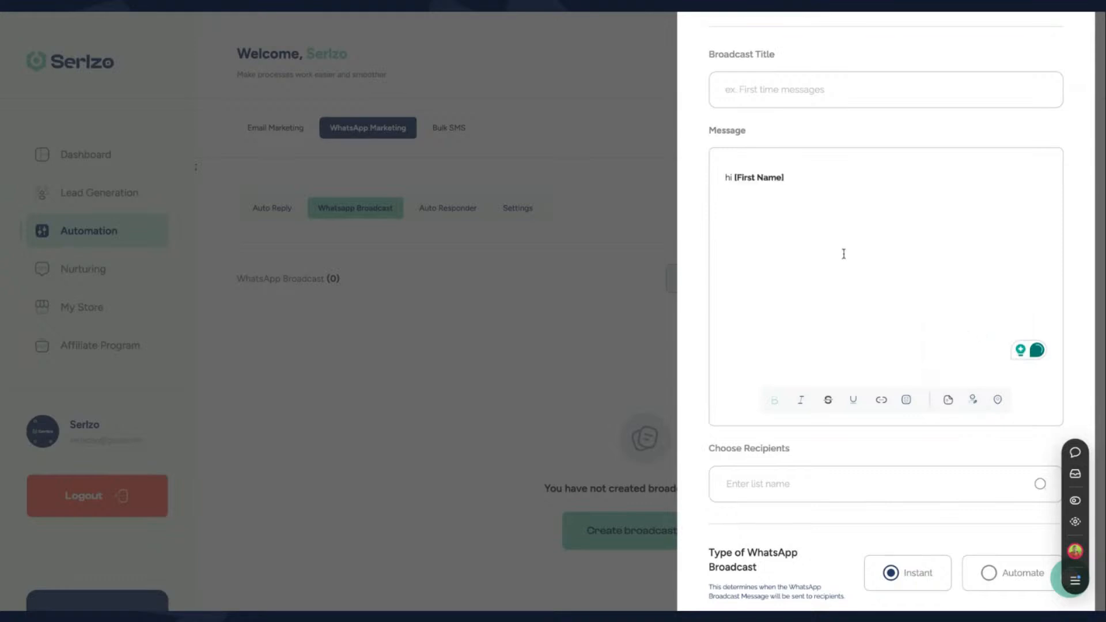
Type a second message line with the figure 5,00,000, then delete that line again
key(Return)
text(reast t)
text(500)
key(BackSpace)
key(BackSpace)
key(BackSpace)
key(BackSpace)
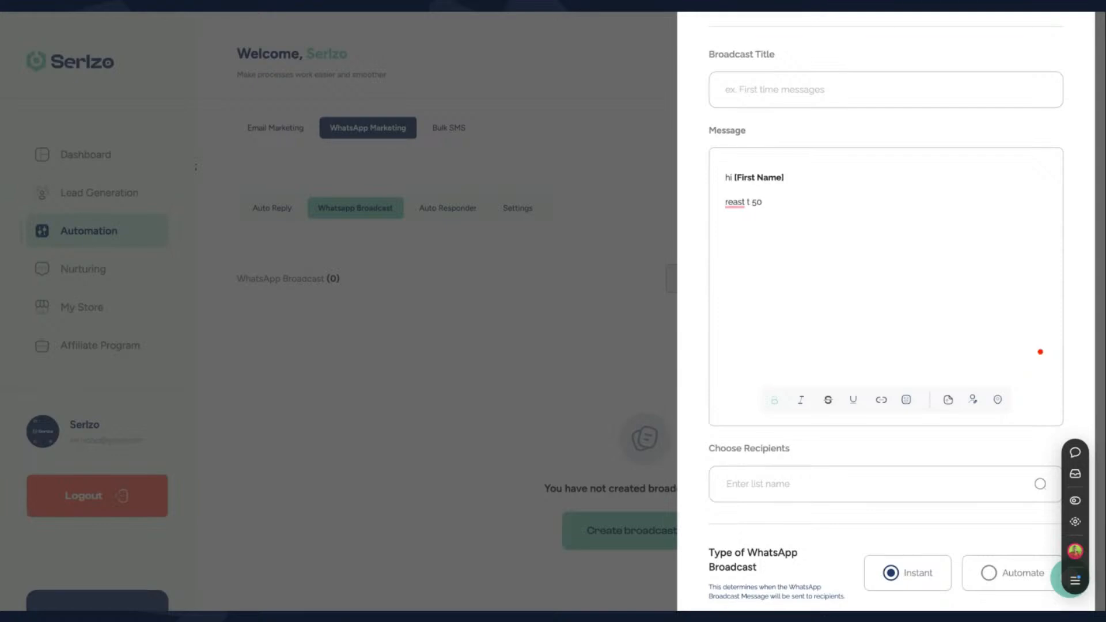
text(5)
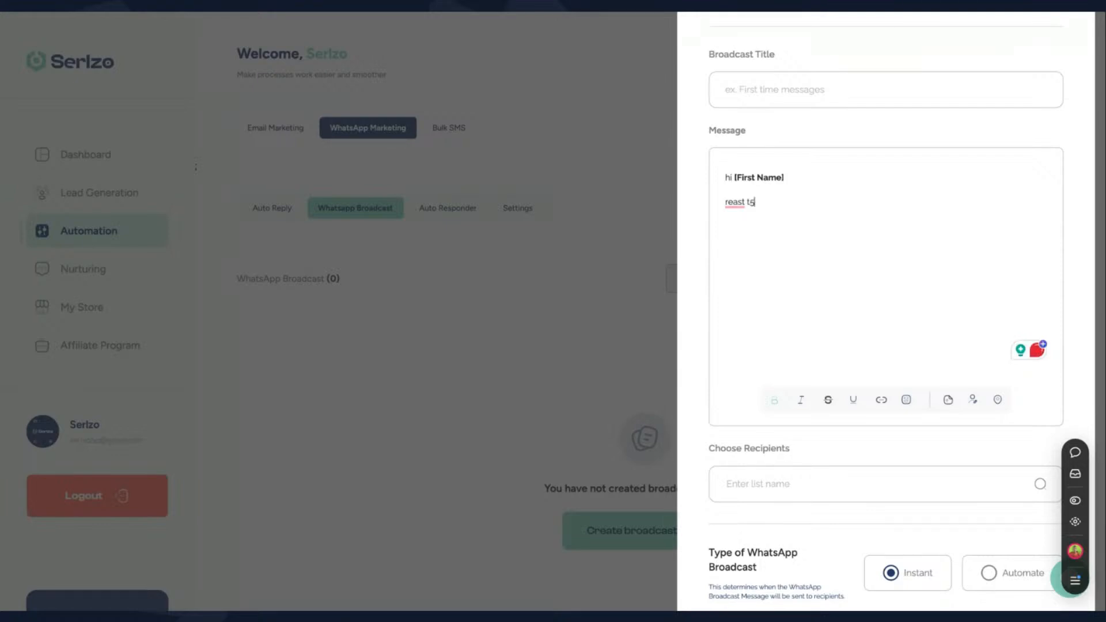
text(,00,000)
triple_click(726, 202)
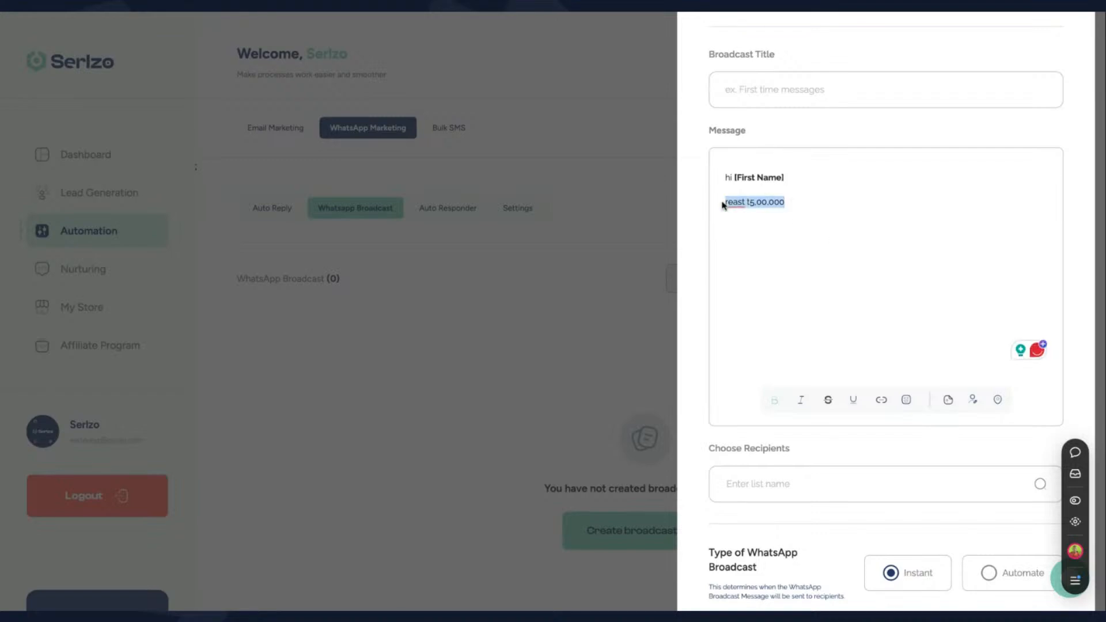
key(BackSpace)
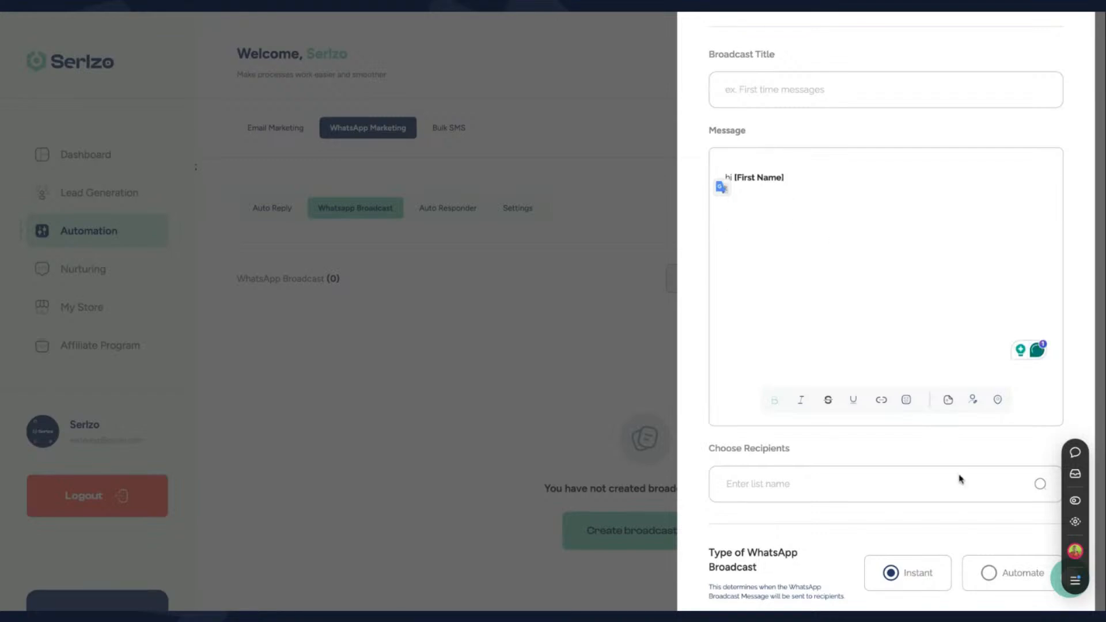
Choose Demo list as the broadcast's recipients
click(958, 489)
click(837, 449)
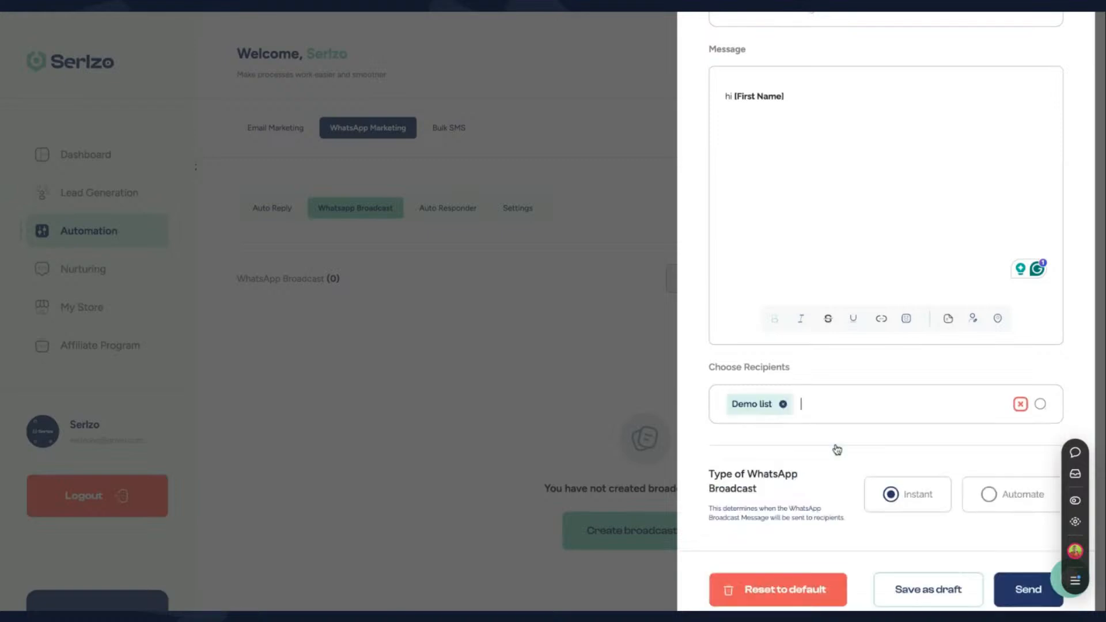
scroll(879, 231, up, 1)
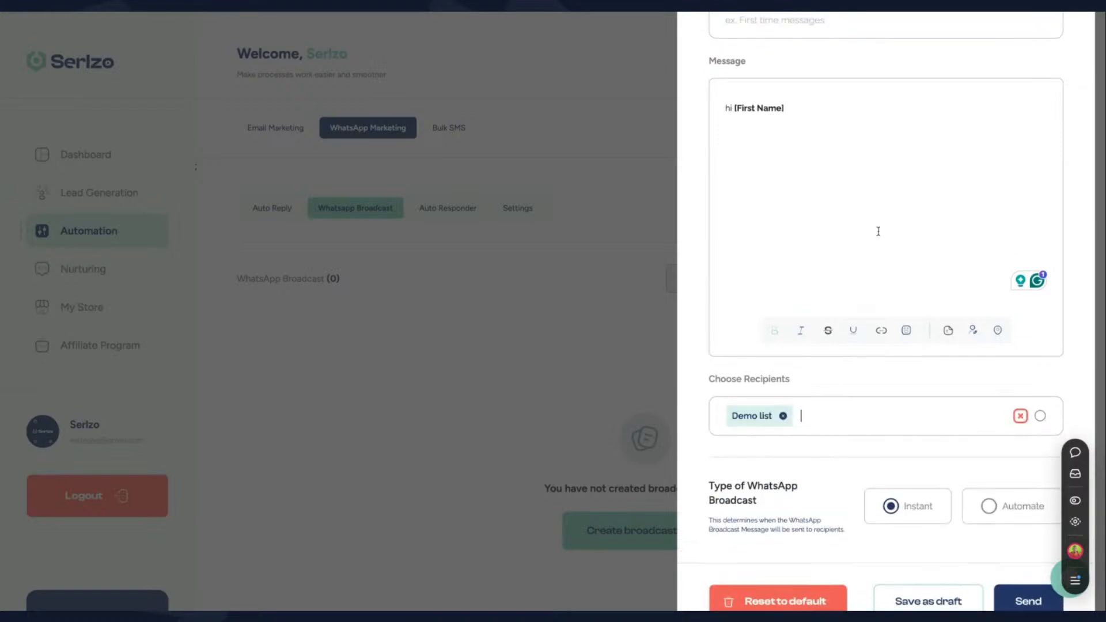
scroll(871, 312, down, 1)
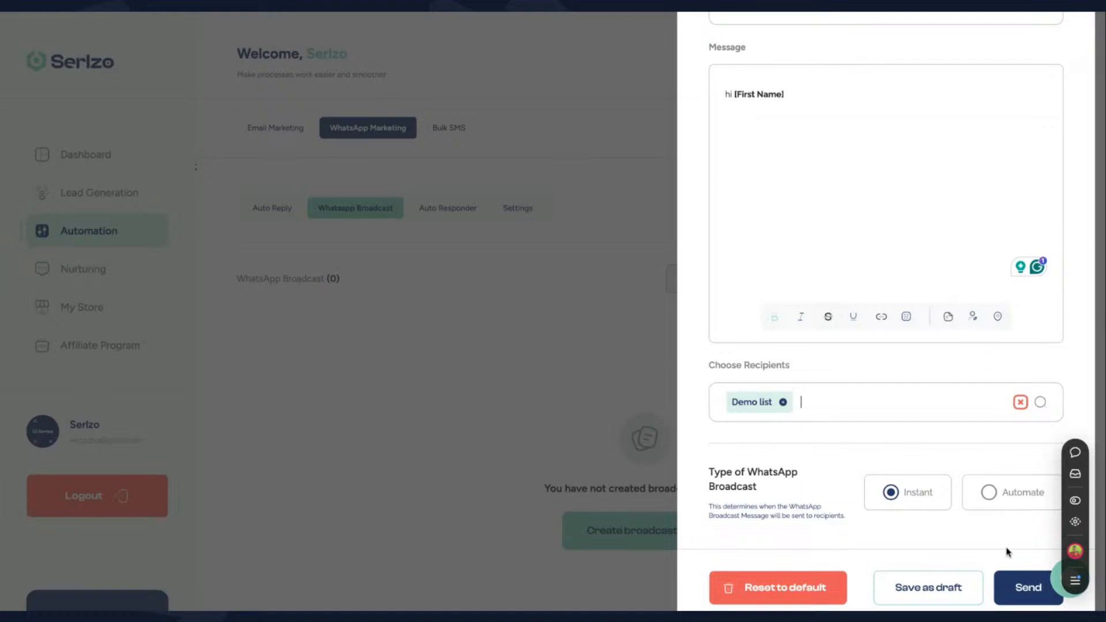
scroll(901, 326, up, 3)
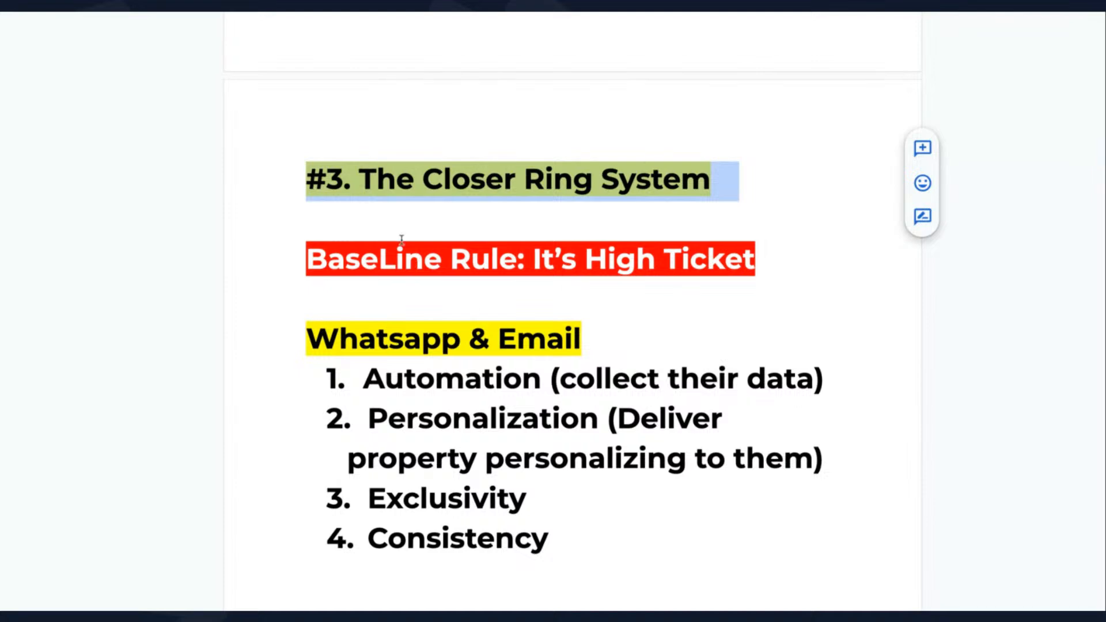
Bring up the Closer Ring System notes showing the BaseLine Rule and WhatsApp & Email points
click(425, 14)
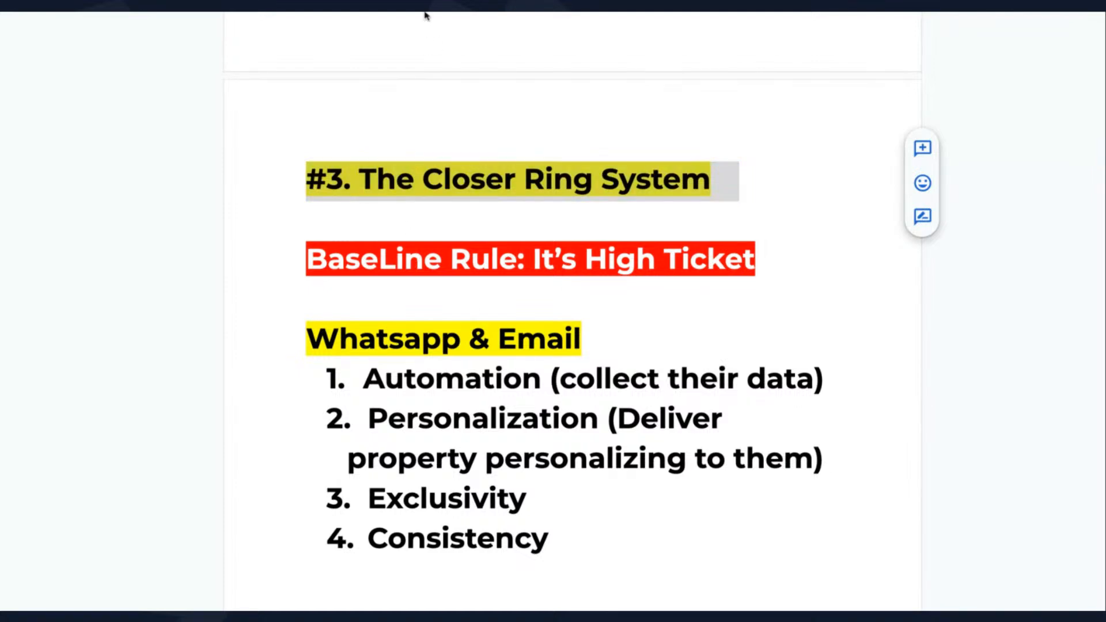